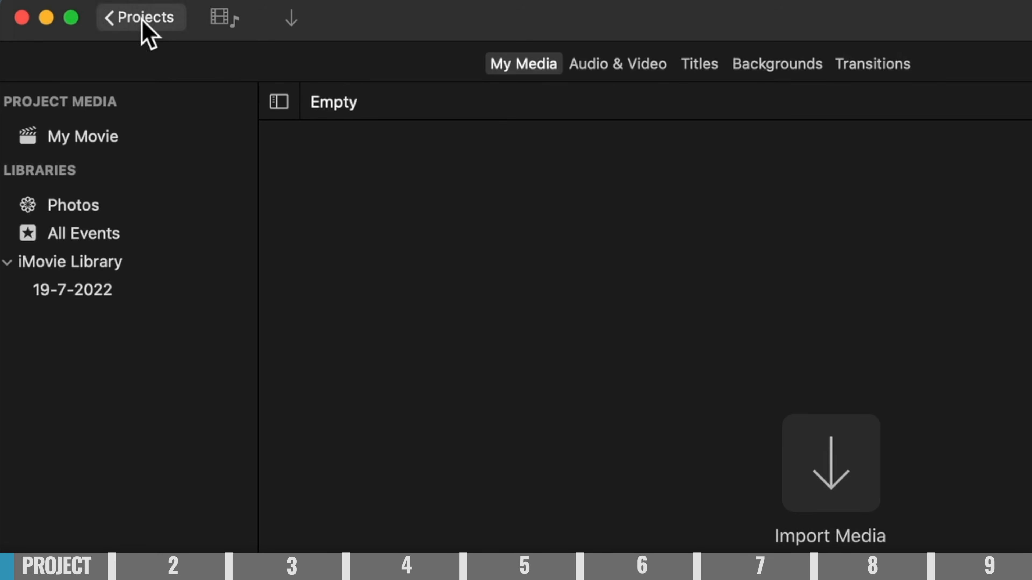
Step: Save the new movie project under a name combining the editor's first name and "Edit"
click(142, 21)
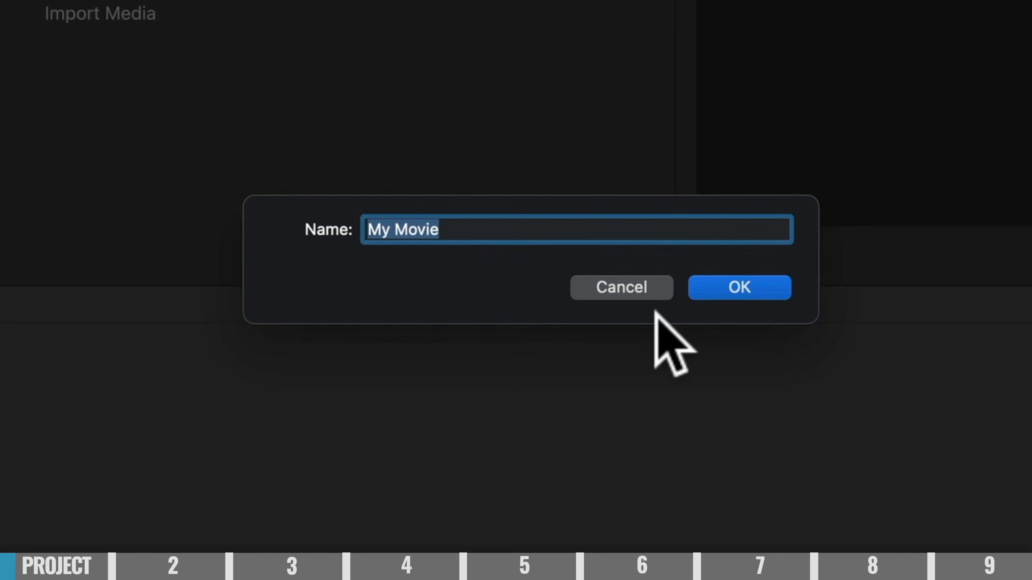
text(Justin)
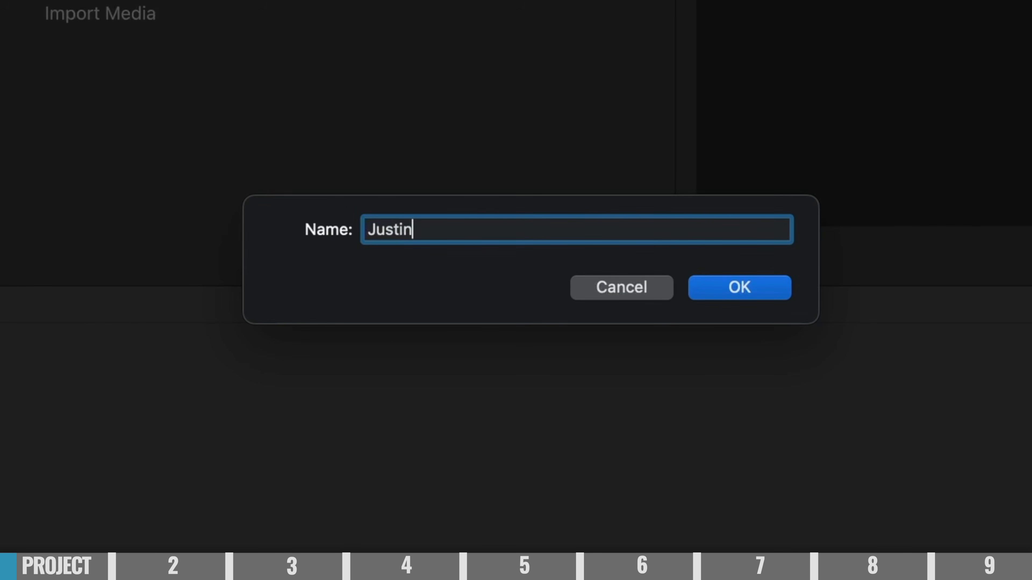
text( Edit)
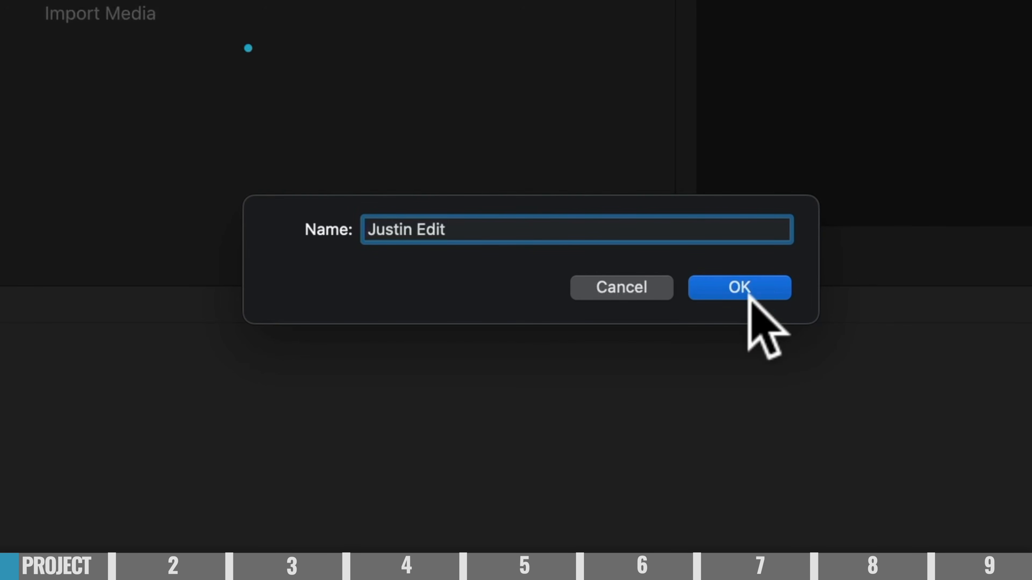
click(748, 290)
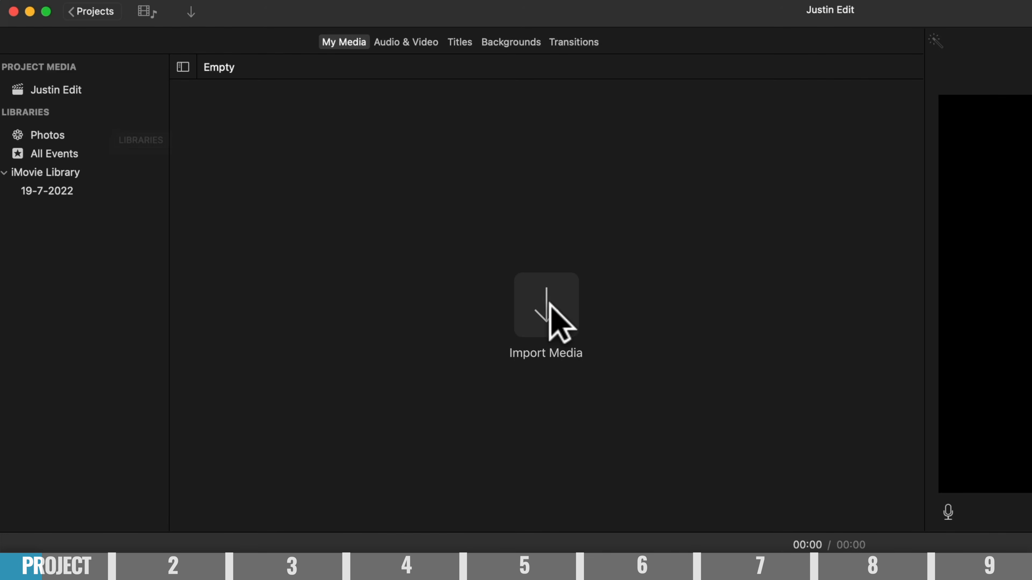
Step: Import Footage.mp4 from the Footage folder inside Desktop's Video Files folder into the project media
click(339, 191)
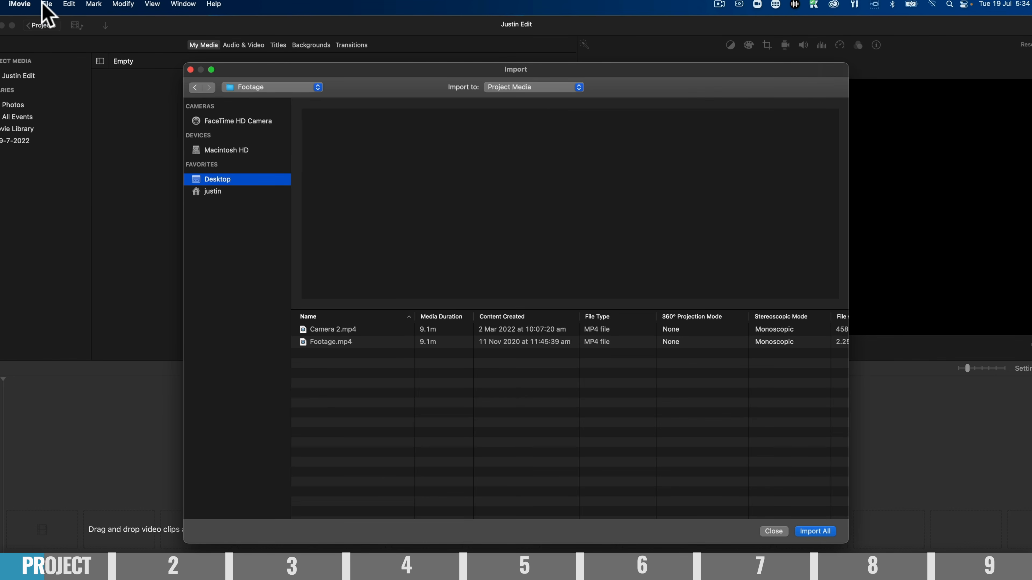
click(227, 150)
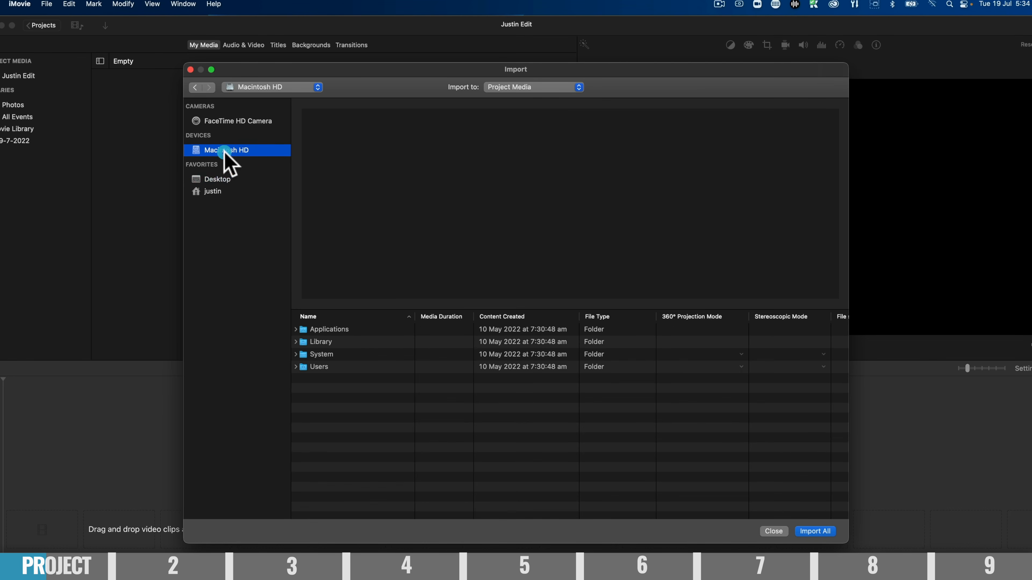
click(222, 179)
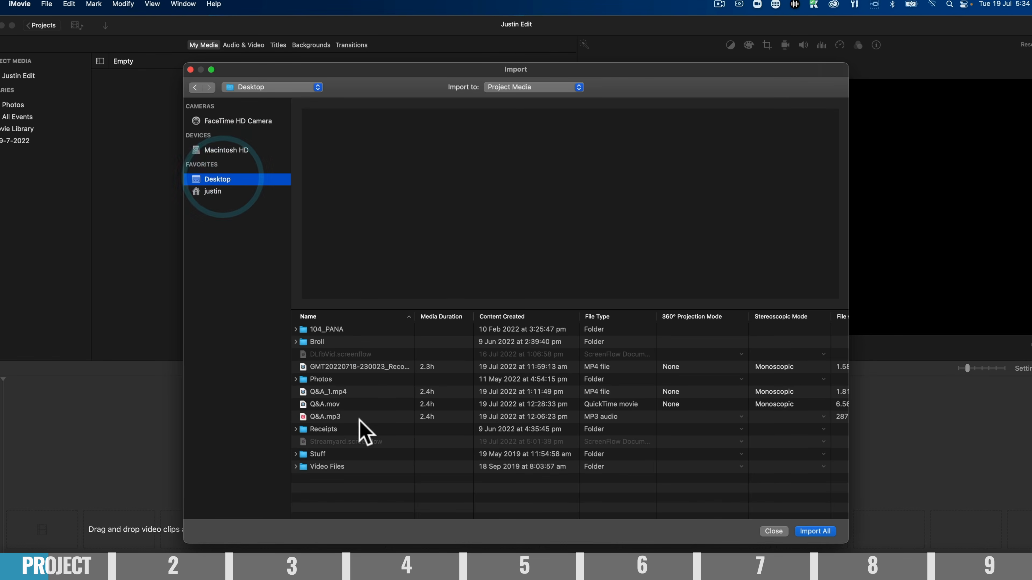
double_click(325, 466)
click(295, 342)
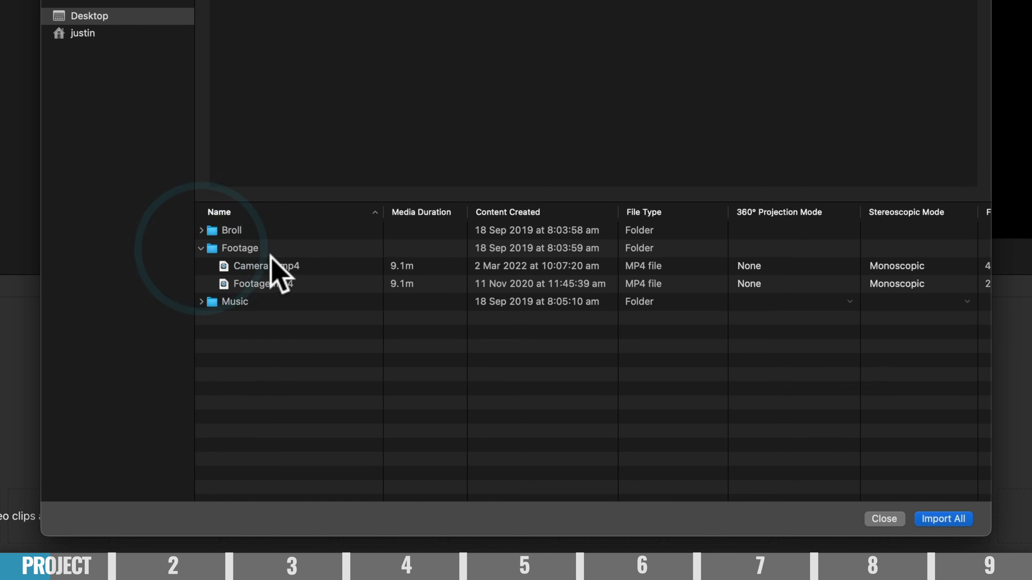
click(266, 284)
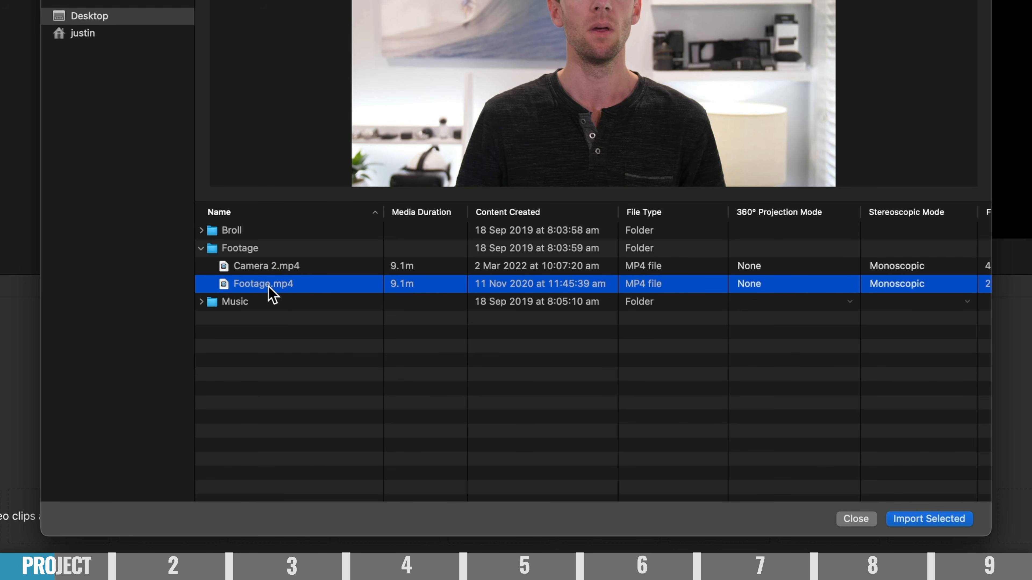
click(935, 522)
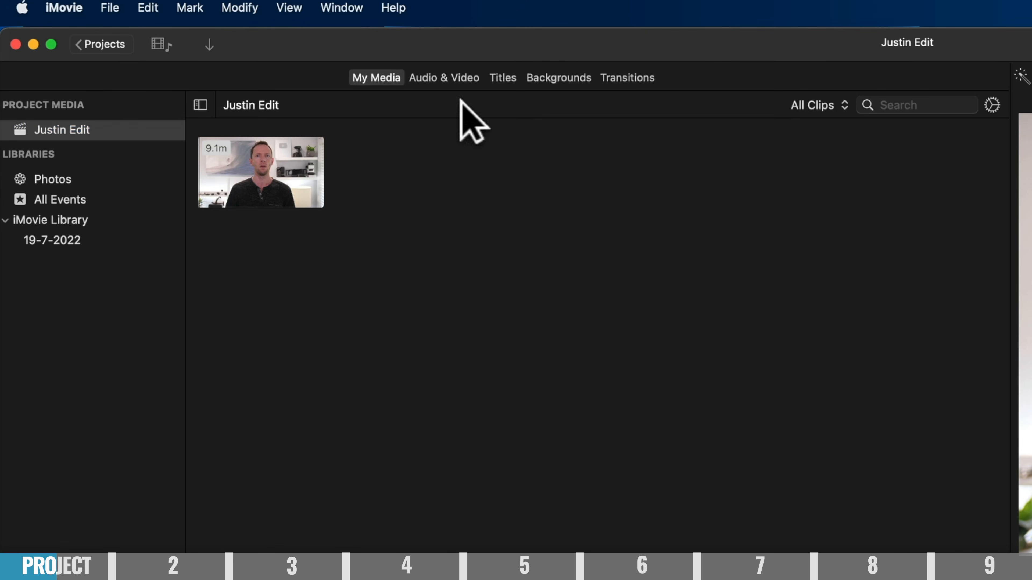
Step: Import the clips P1033238.MOV, P1022334.MP4 and P1033236.MOV from the Broll folder into the project media
click(116, 7)
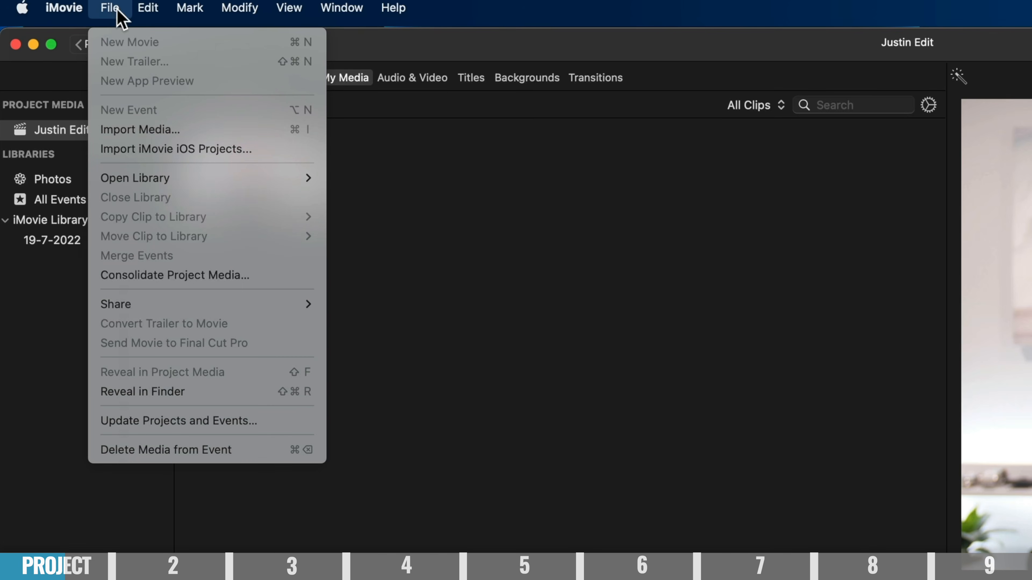
click(179, 129)
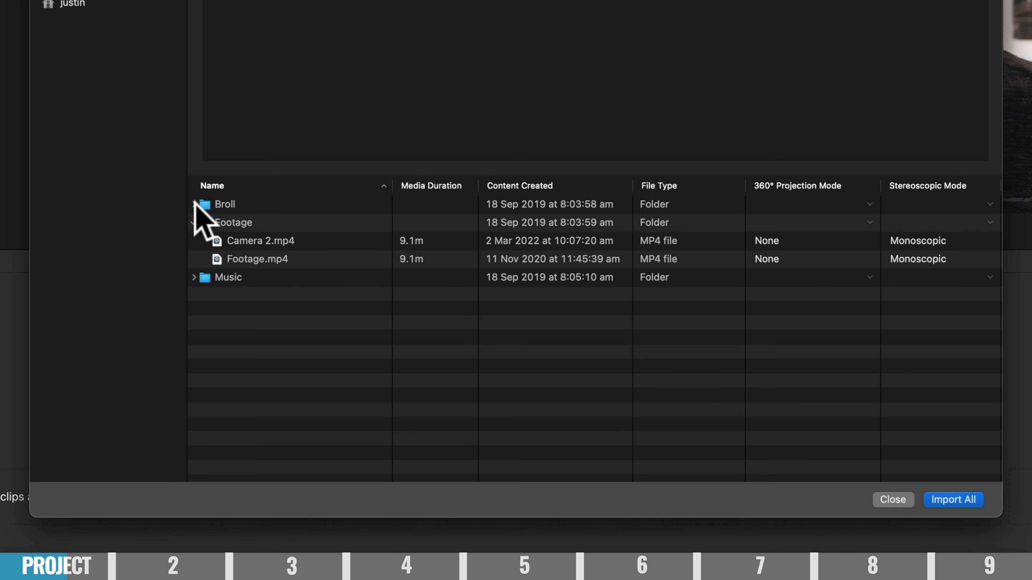
click(194, 205)
click(290, 221)
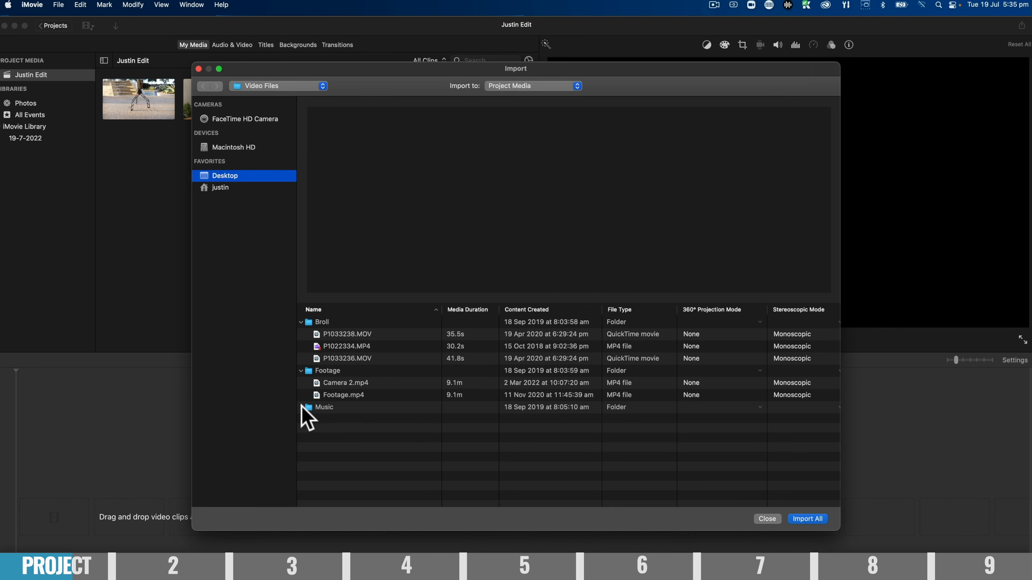
Step: Import both audio tracks from the Music folder into the project media
click(301, 407)
drag(325, 419, 341, 432)
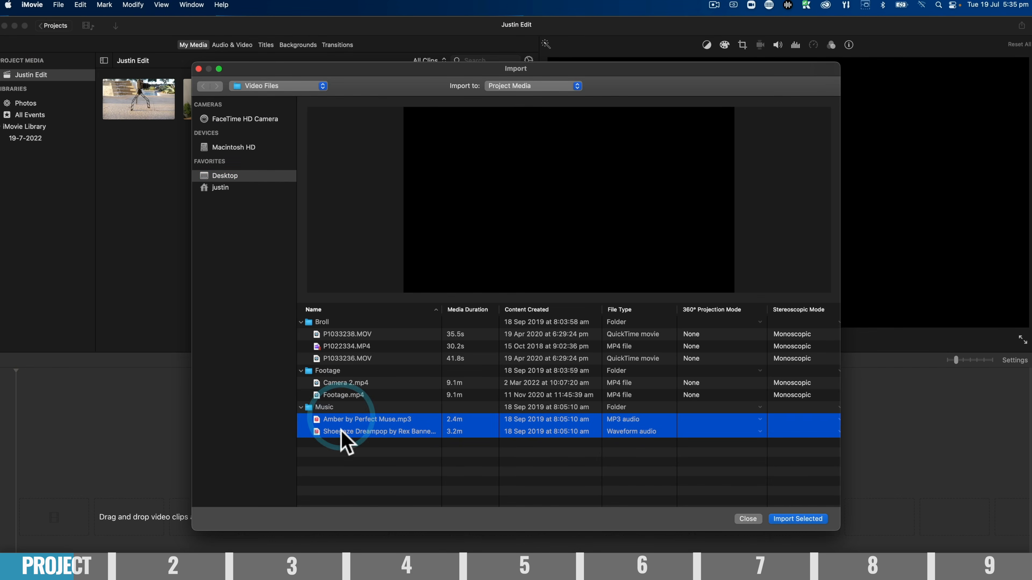
click(793, 519)
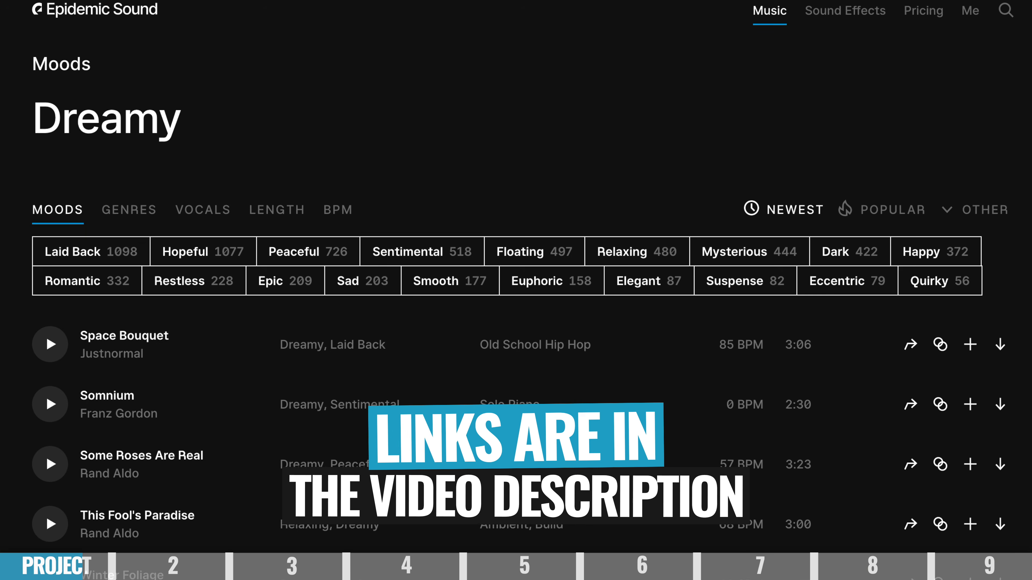
scroll(516, 325, down, 2)
scroll(516, 325, down, 6)
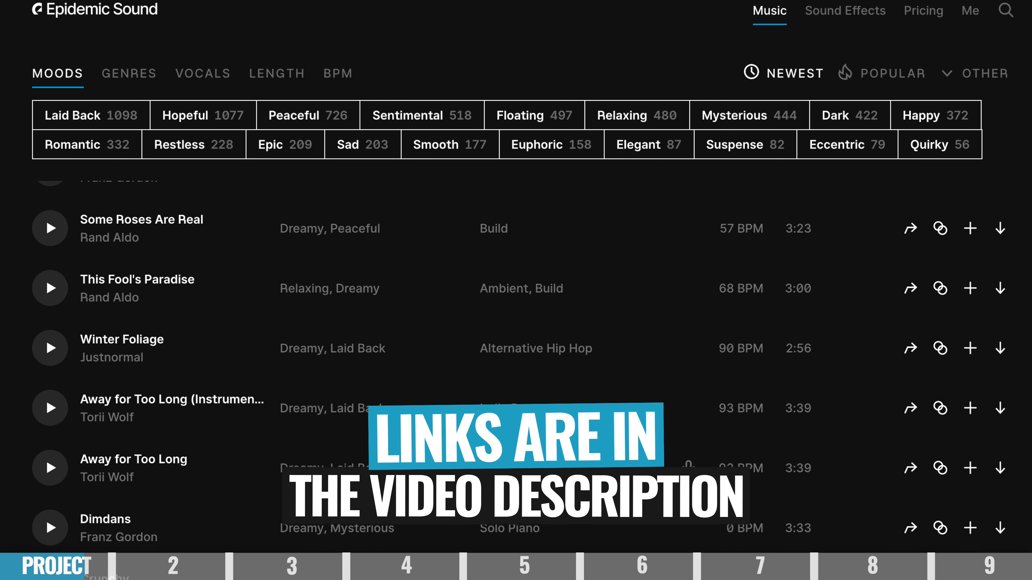
scroll(516, 325, down, 5)
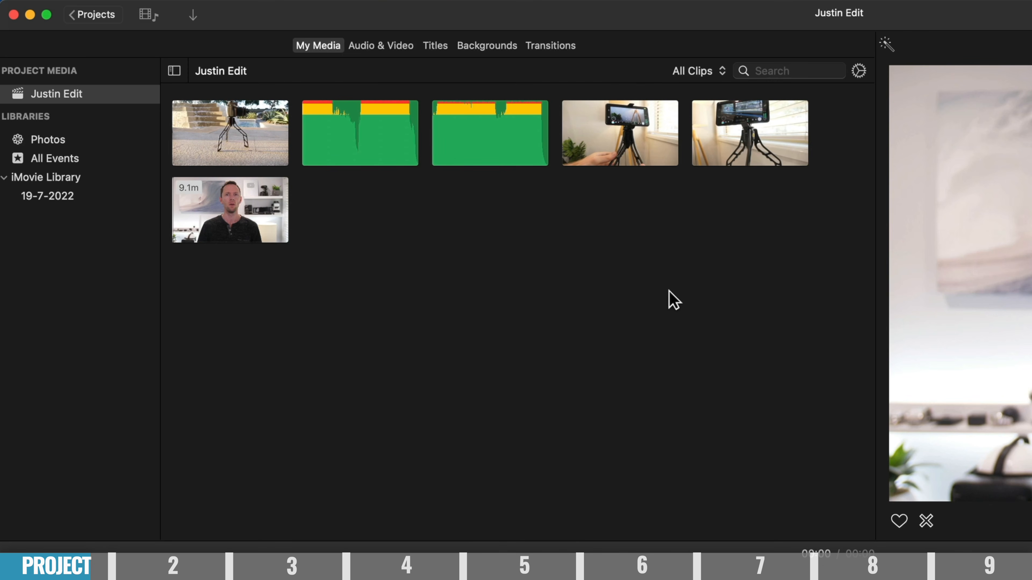
Step: Place the whole 9.1-minute talking-head clip in the empty timeline
click(220, 212)
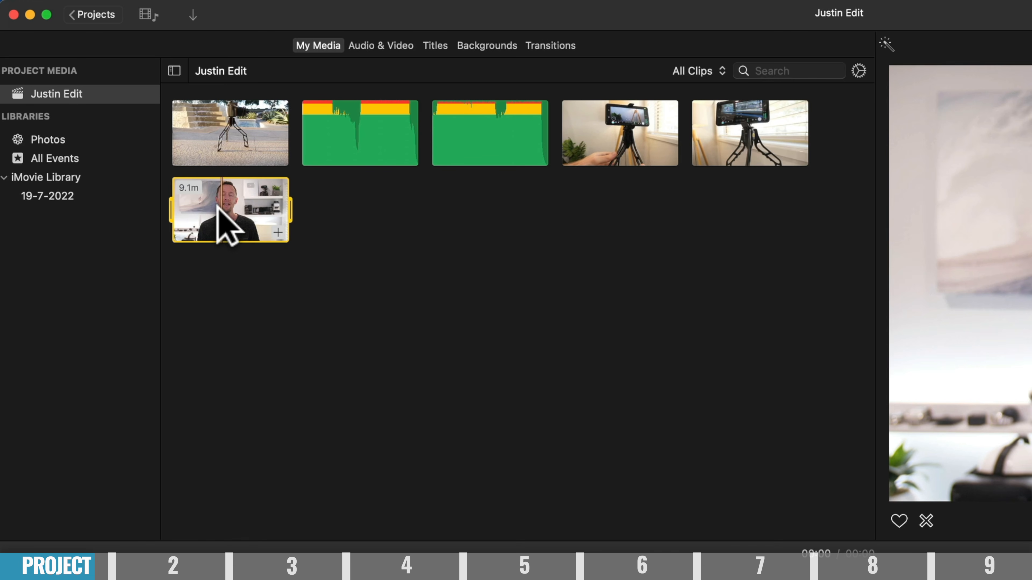
drag(218, 210, 186, 355)
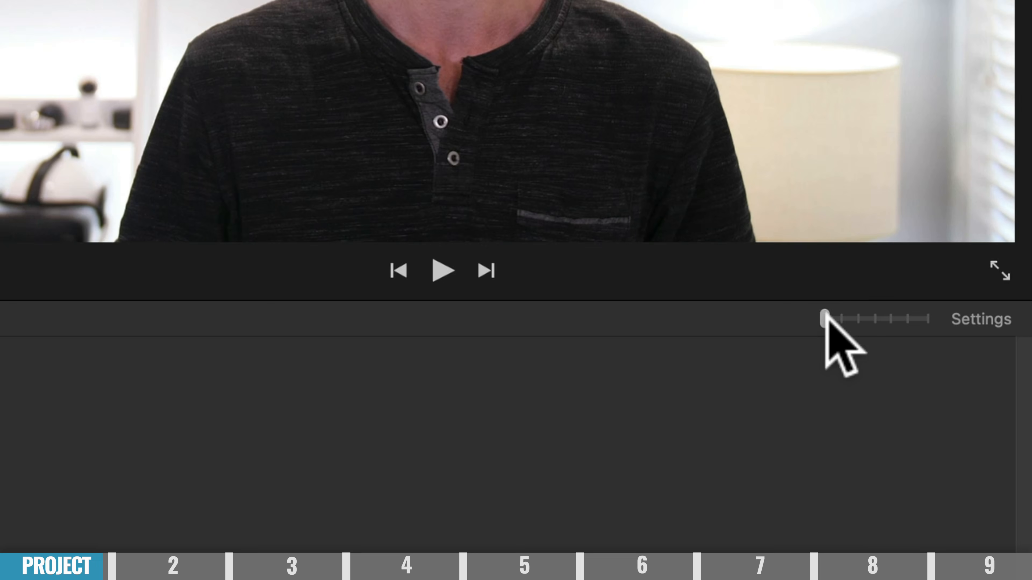
Step: Trim about 2 seconds off the start and about 9 seconds off the end of the talking-head clip in the timeline
drag(949, 324, 960, 319)
drag(950, 324, 961, 322)
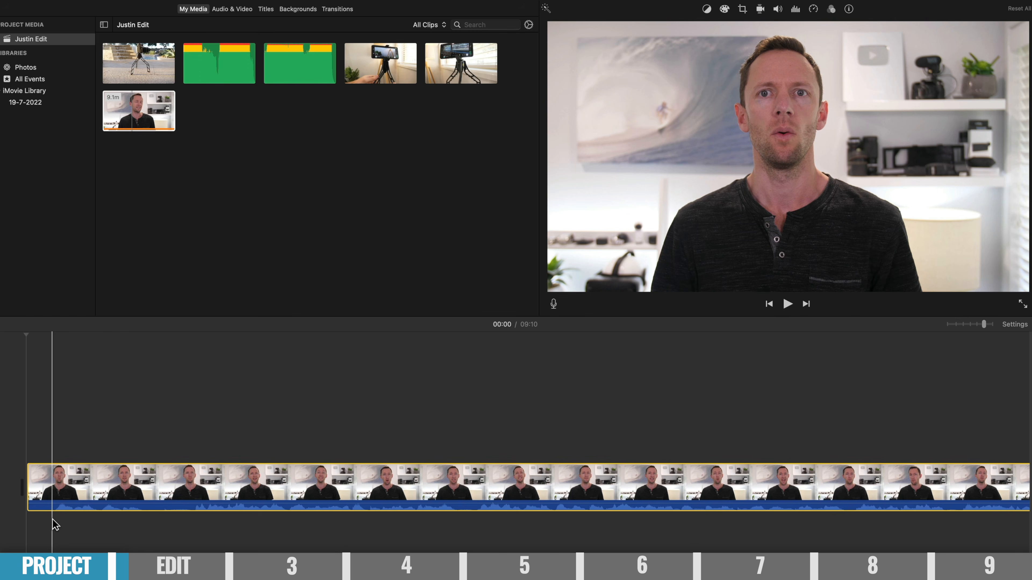
key(space)
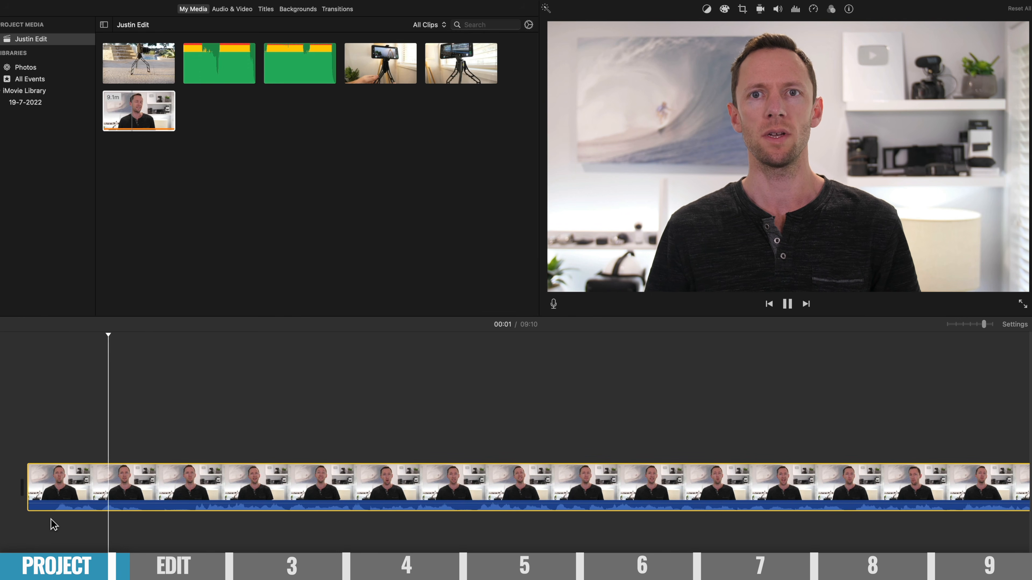
key(space)
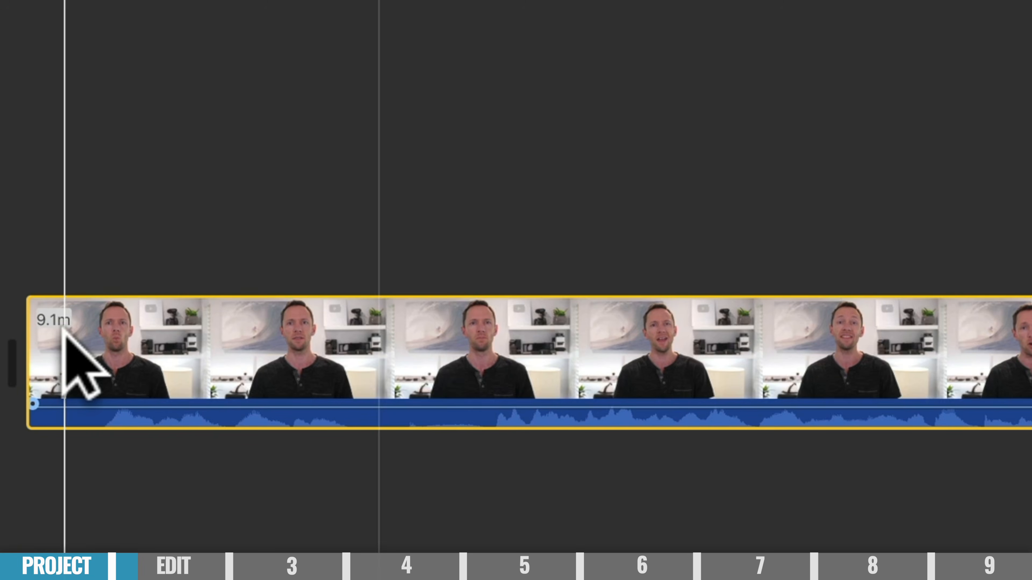
drag(27, 346, 478, 329)
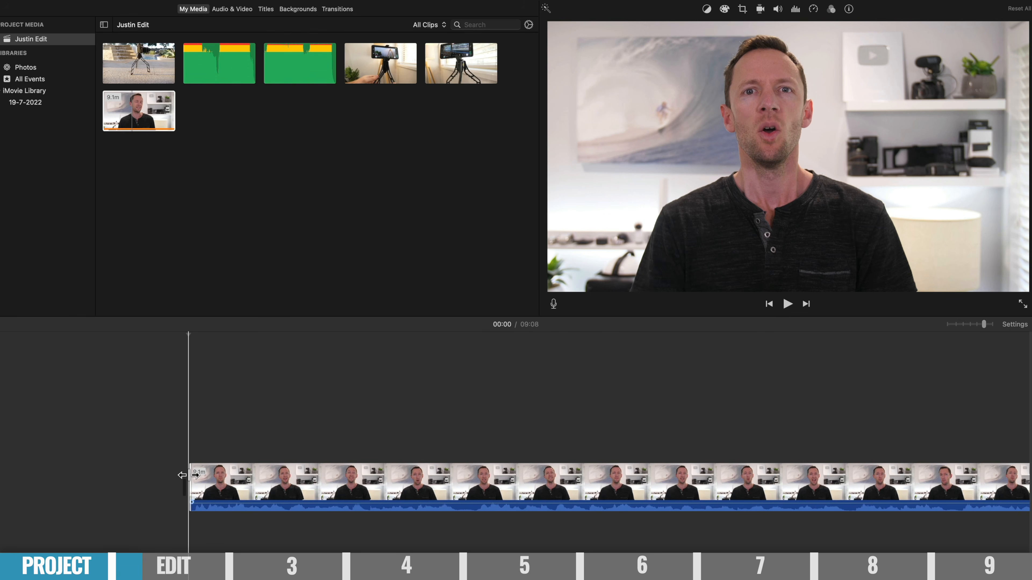
key(space)
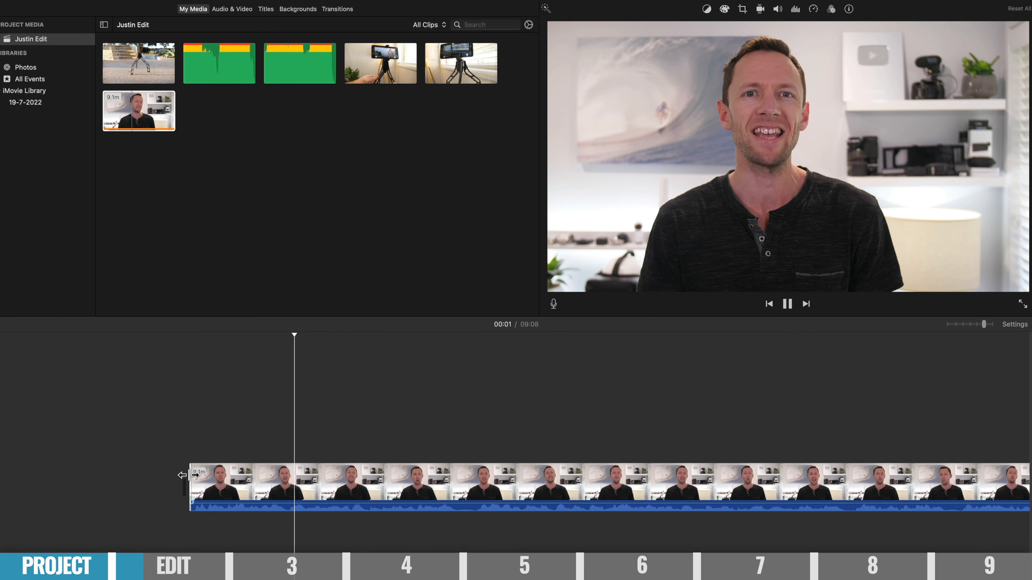
key(space)
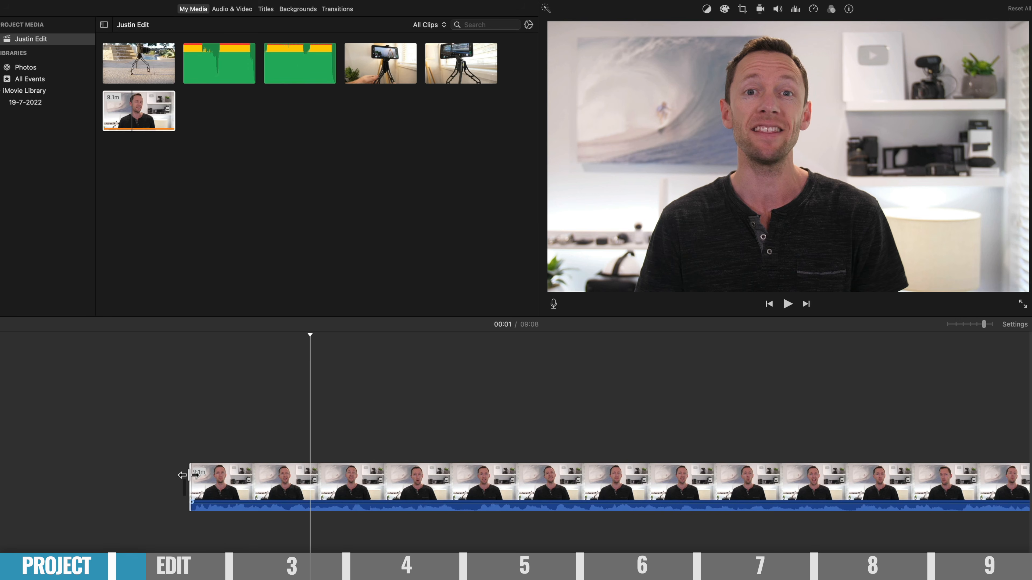
scroll(631, 434, right, 20)
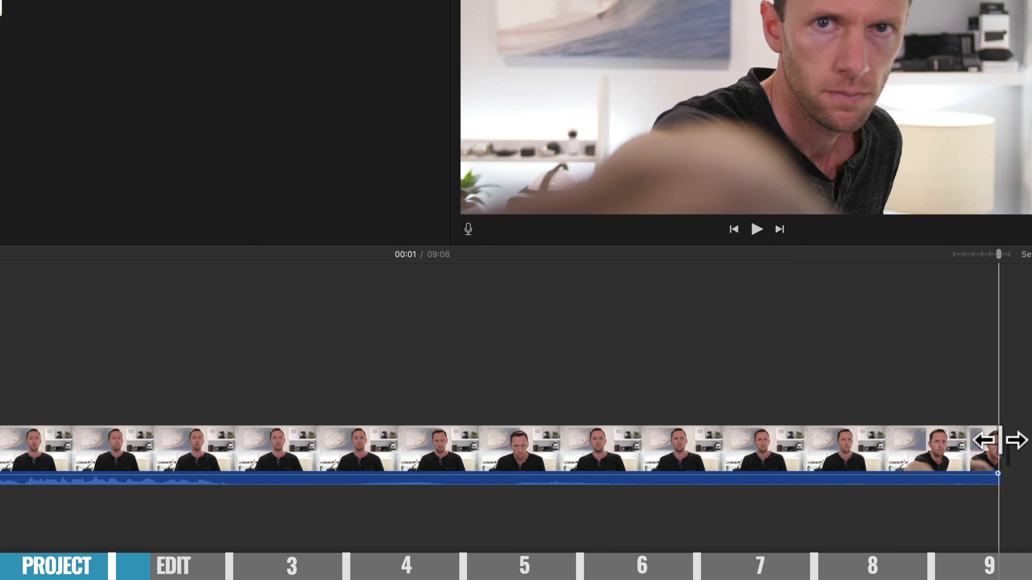
drag(998, 438, 226, 463)
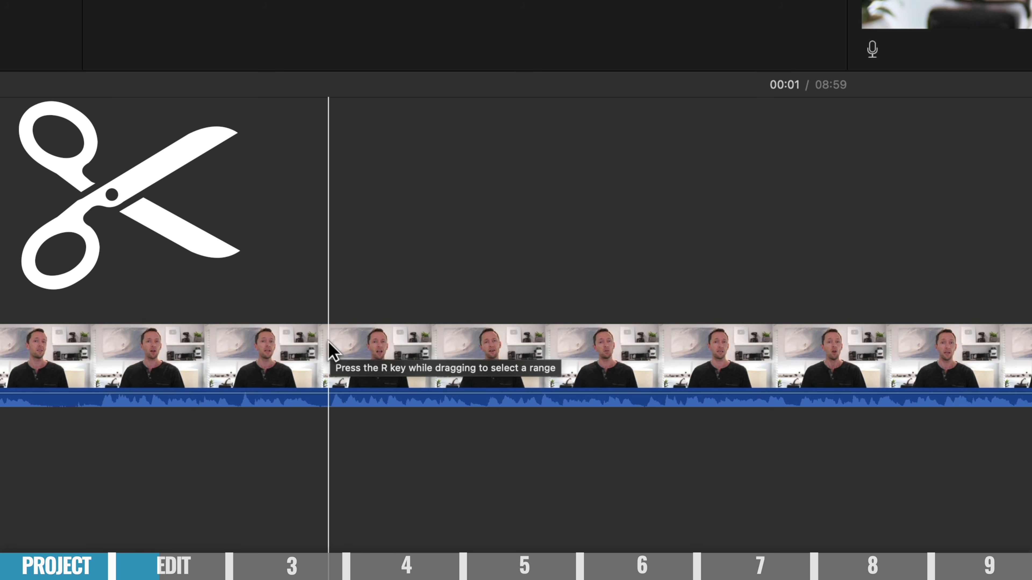
Step: Split the timeline clip at two points near its end and delete the 19.9-second section between the cuts
key(super+b)
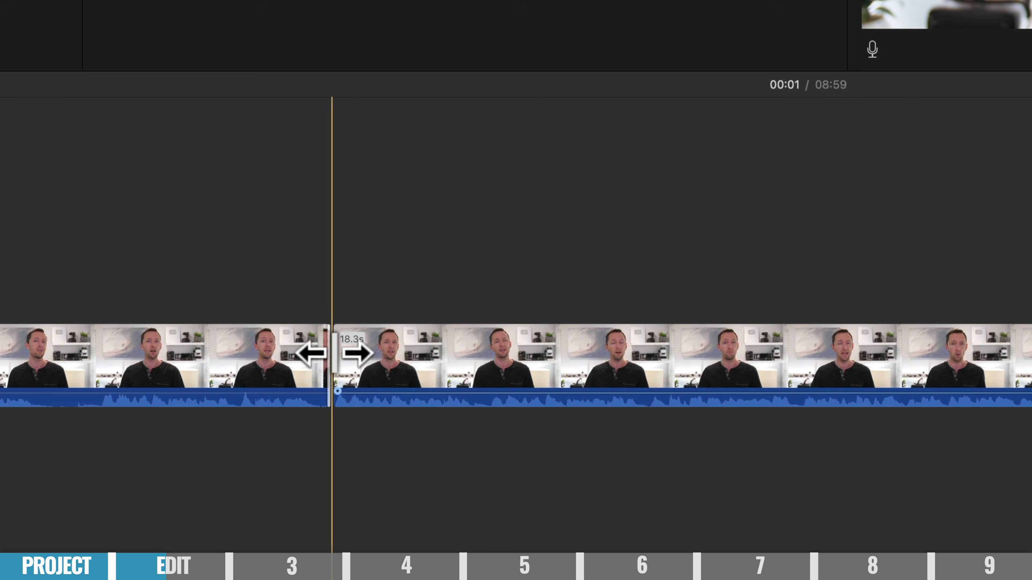
click(265, 345)
click(376, 351)
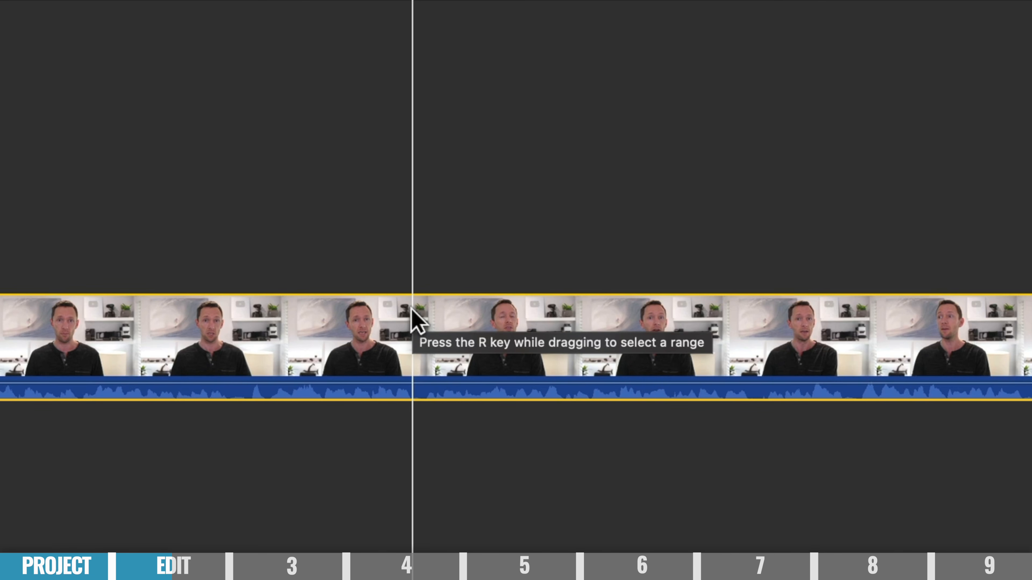
key(super+b)
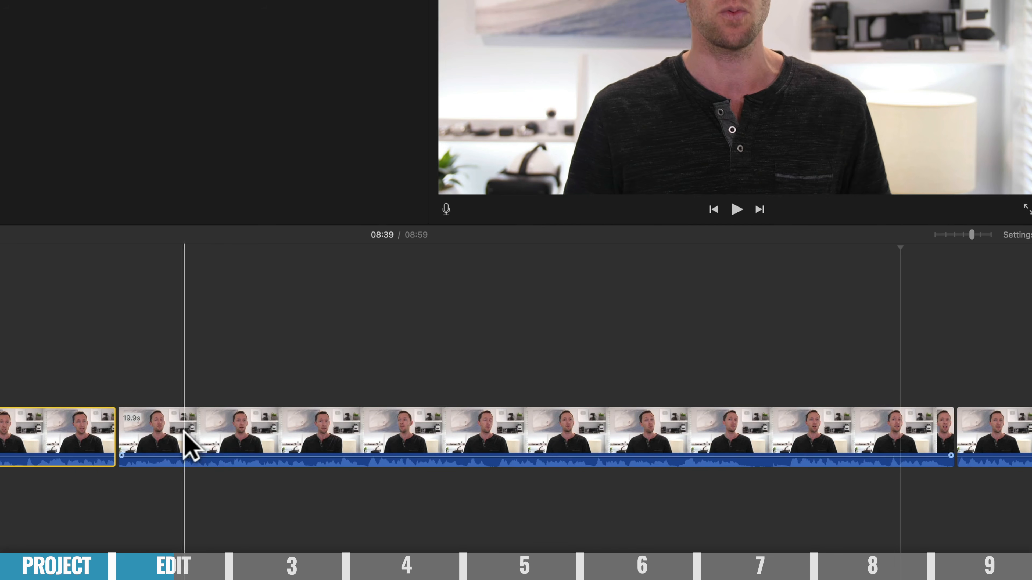
click(651, 341)
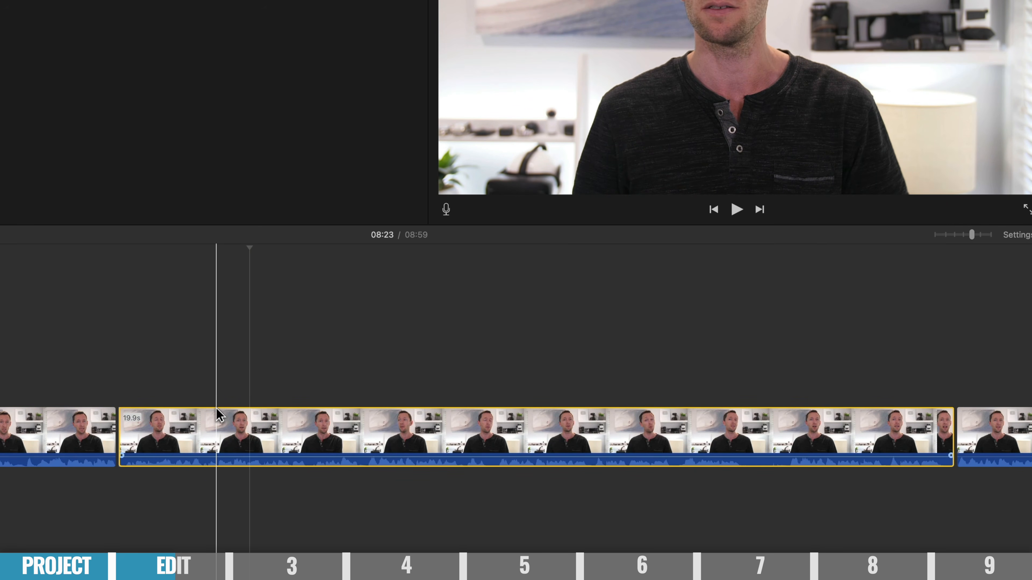
key(Delete)
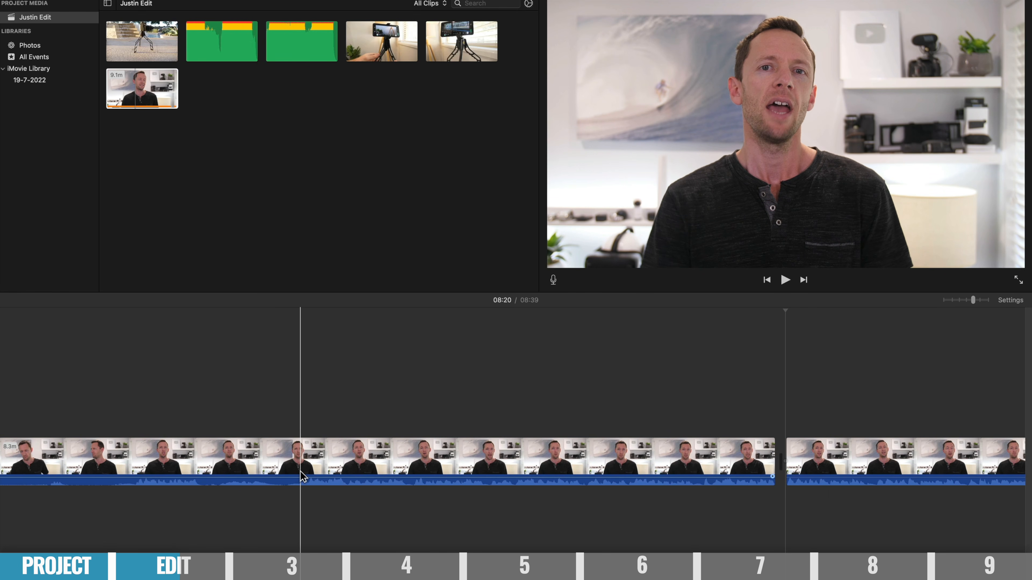
Step: Play back the section just before the last cut and split the clip partway through it
key(space)
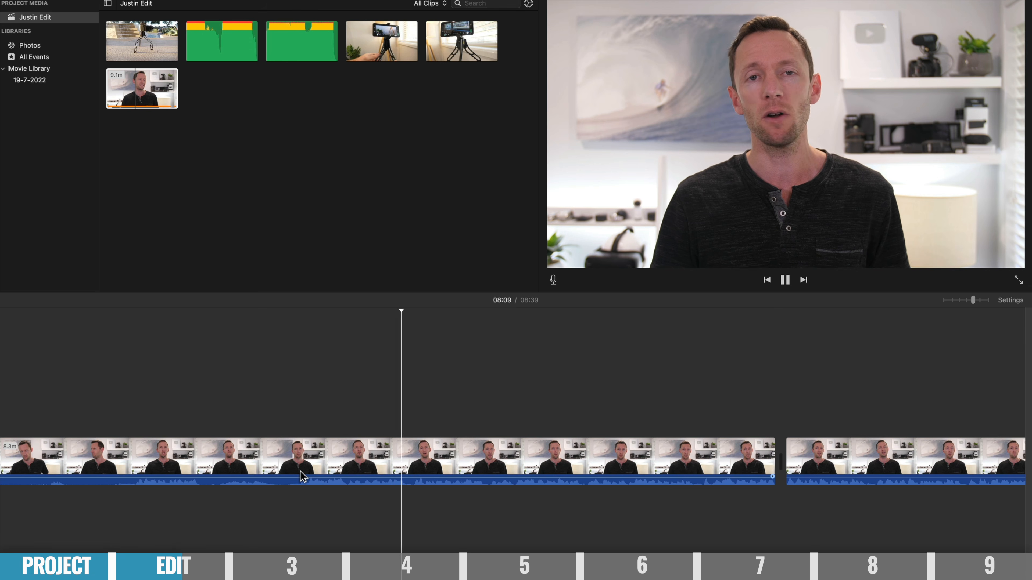
key(space)
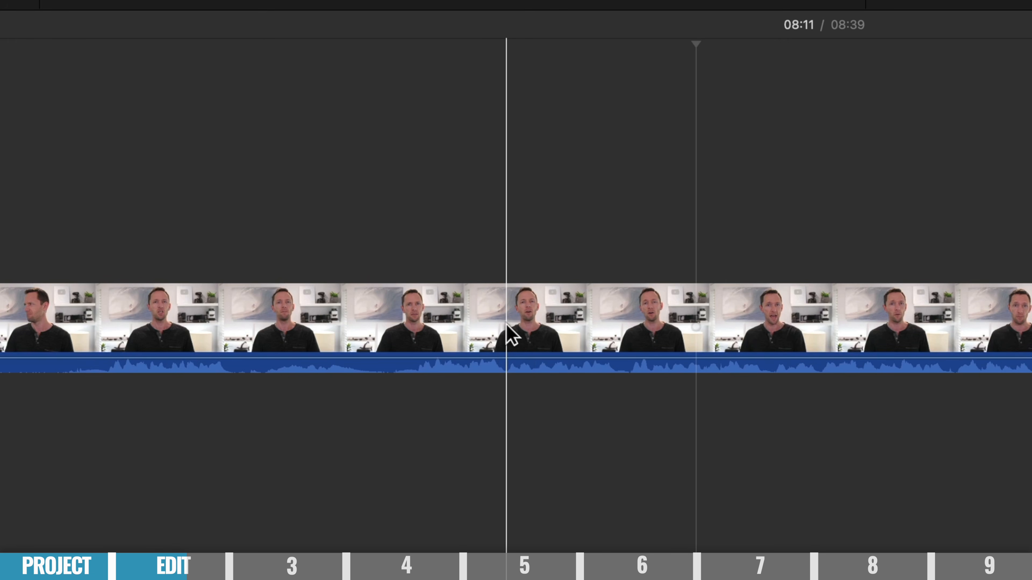
key(super+b)
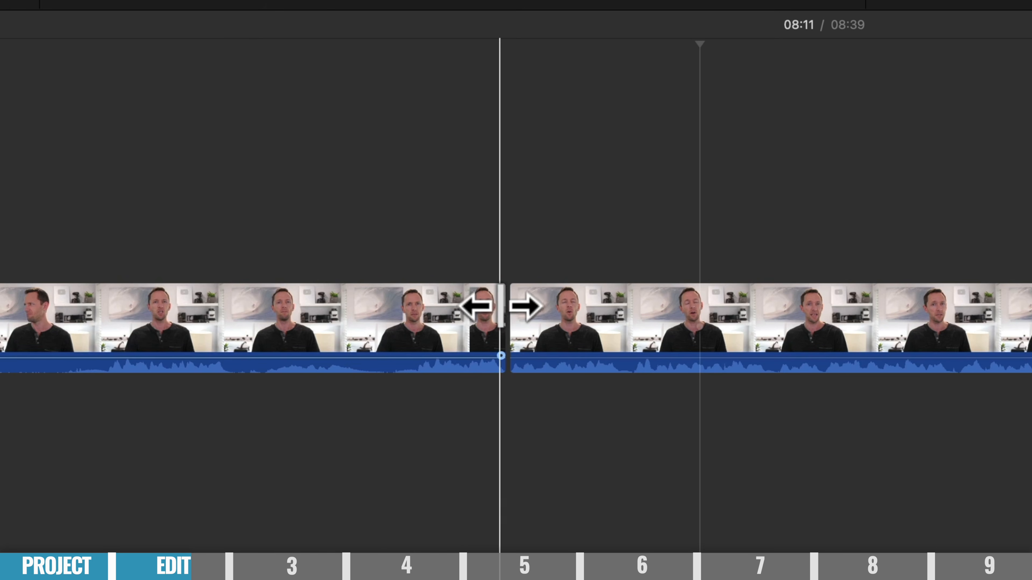
Step: Trim back the end of the talking-head clip just before the cut near the end of the timeline
drag(502, 305, 227, 324)
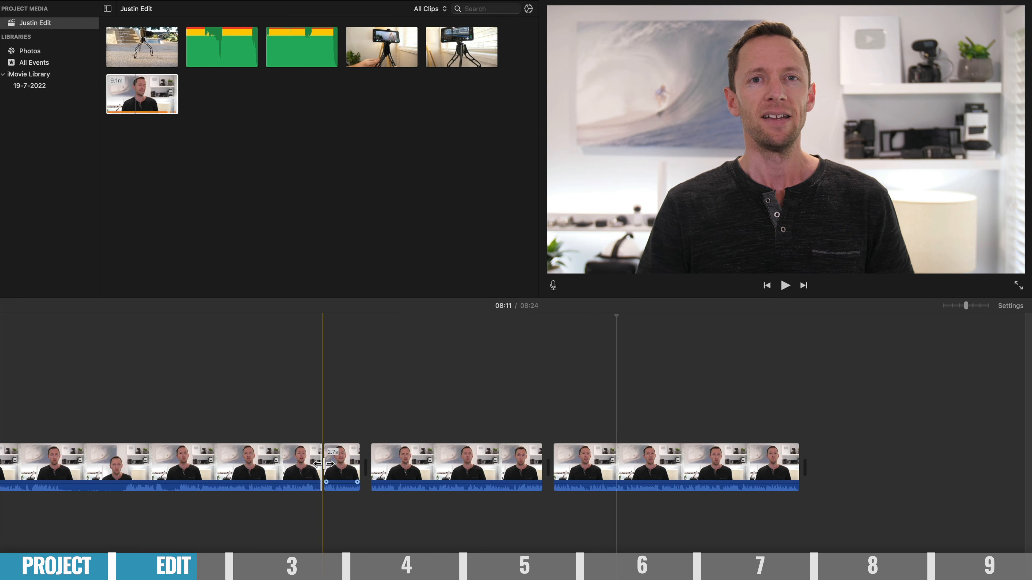
drag(323, 464, 307, 467)
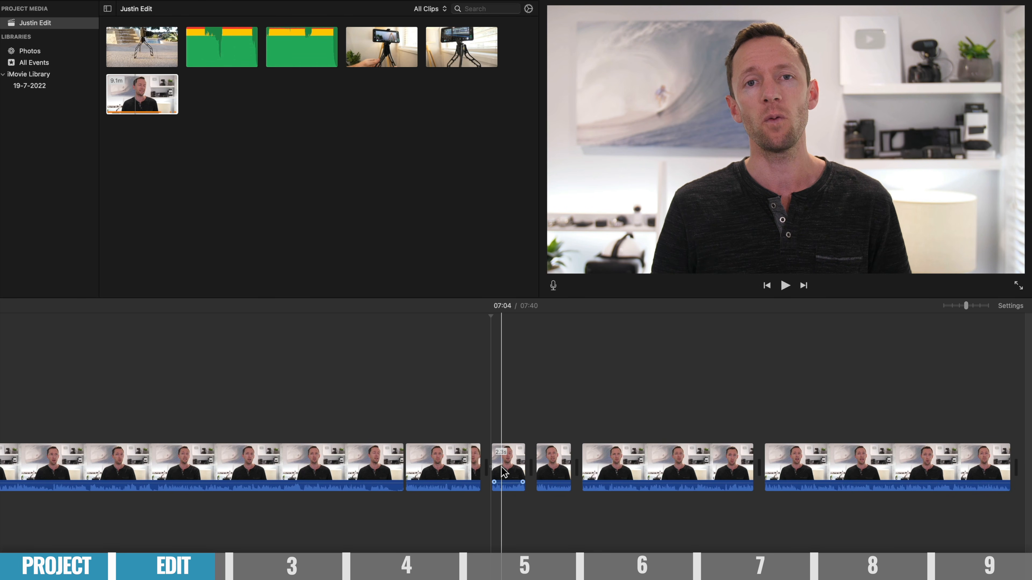
scroll(279, 467, left, 20)
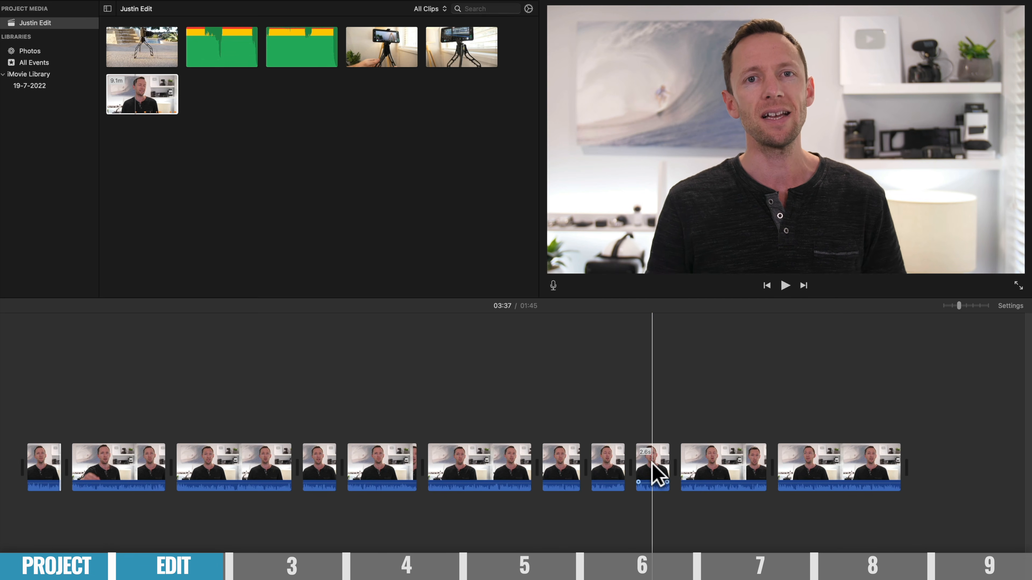
Step: Move the 2.6-second talking-head clip one position earlier, and move the short clip preceding it ahead of its longer neighbour
drag(652, 460, 585, 429)
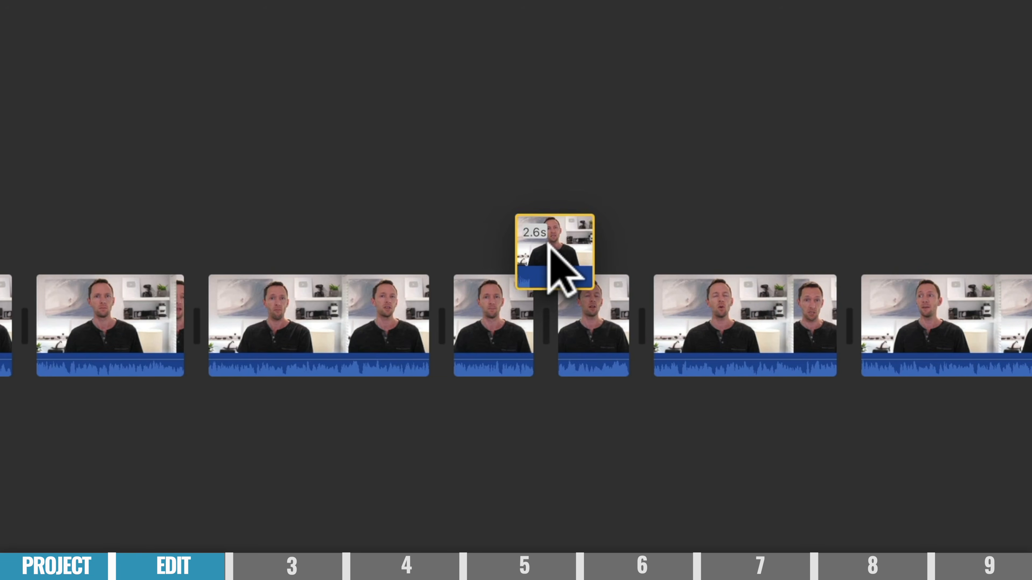
drag(549, 244, 571, 318)
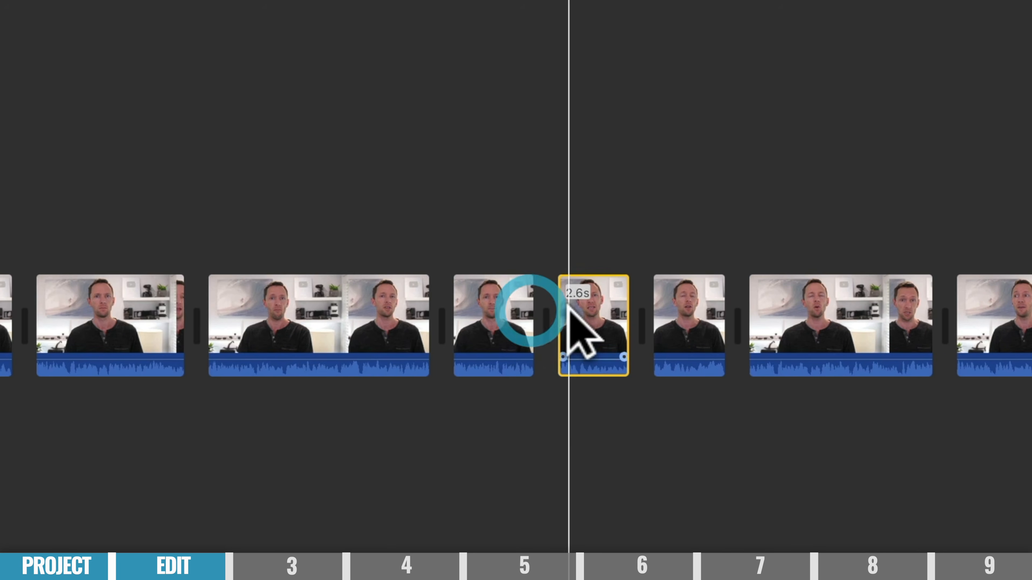
drag(504, 308, 190, 315)
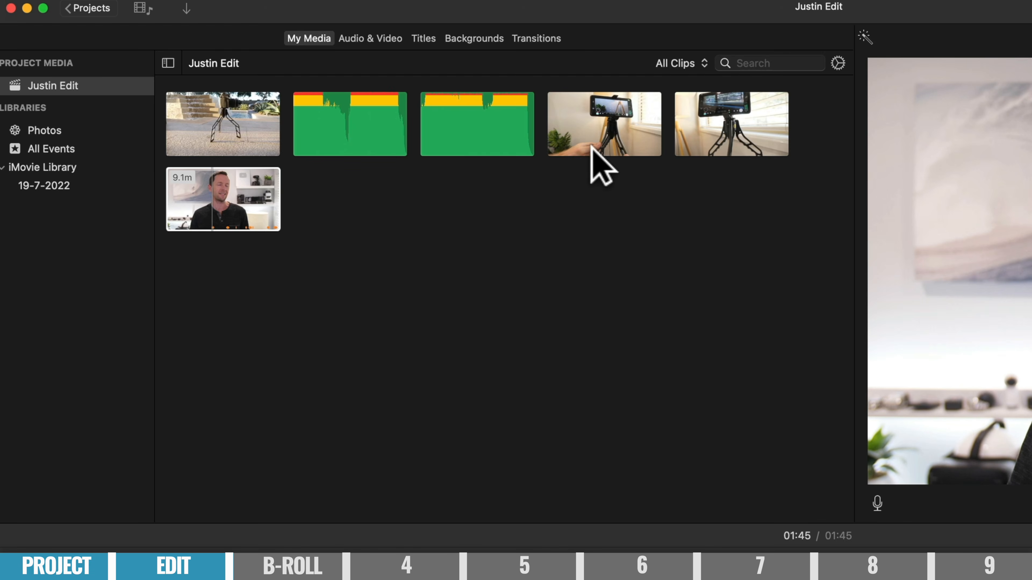
Step: Place the 35.5-second phone-on-tripod B-roll above the early talking-head clips and trim its start to leave 25.1 seconds
click(367, 52)
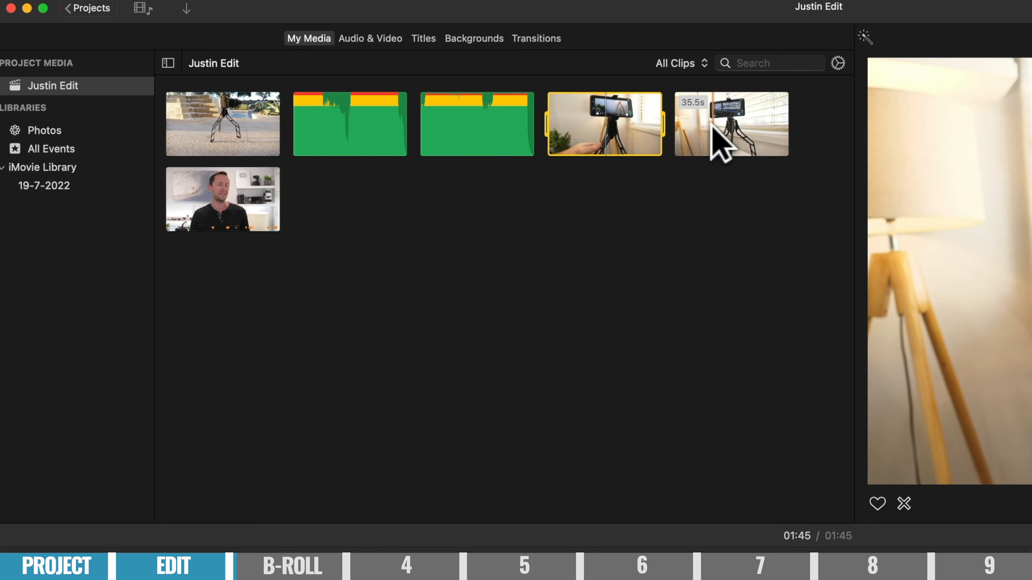
drag(732, 130, 173, 288)
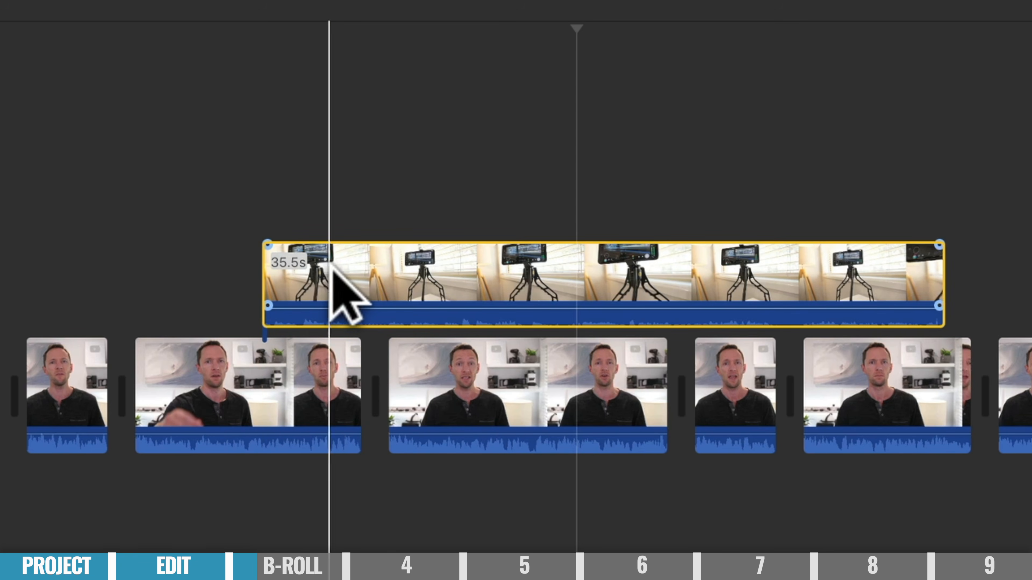
mouse_move(334, 261)
mouse_down()
mouse_move(372, 263)
mouse_move(335, 262)
mouse_up()
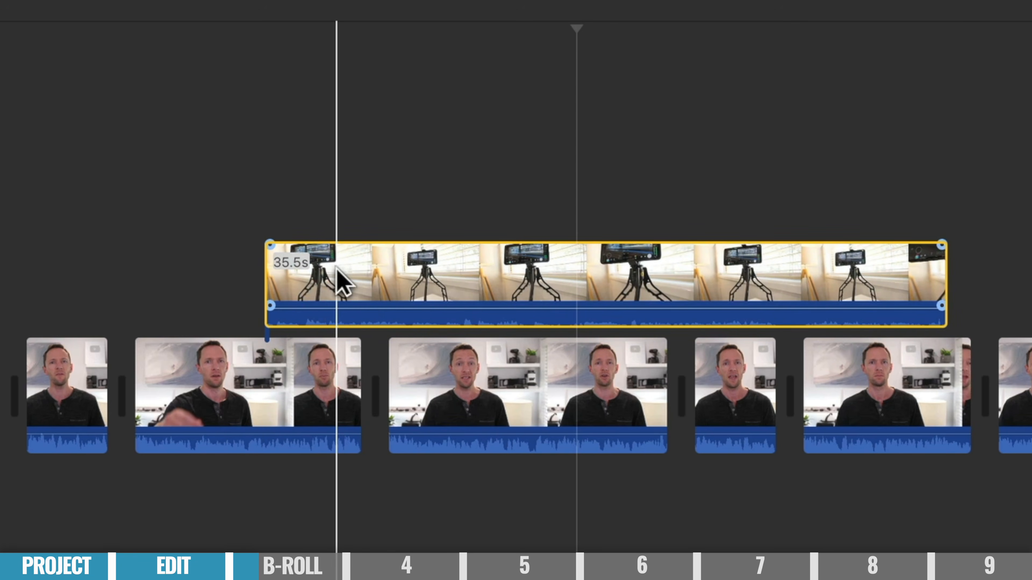
drag(266, 268, 438, 270)
Step: Split the phone-tripod B-roll partway through, shorten its second part to 10.4 seconds and place it directly against the first part
click(614, 279)
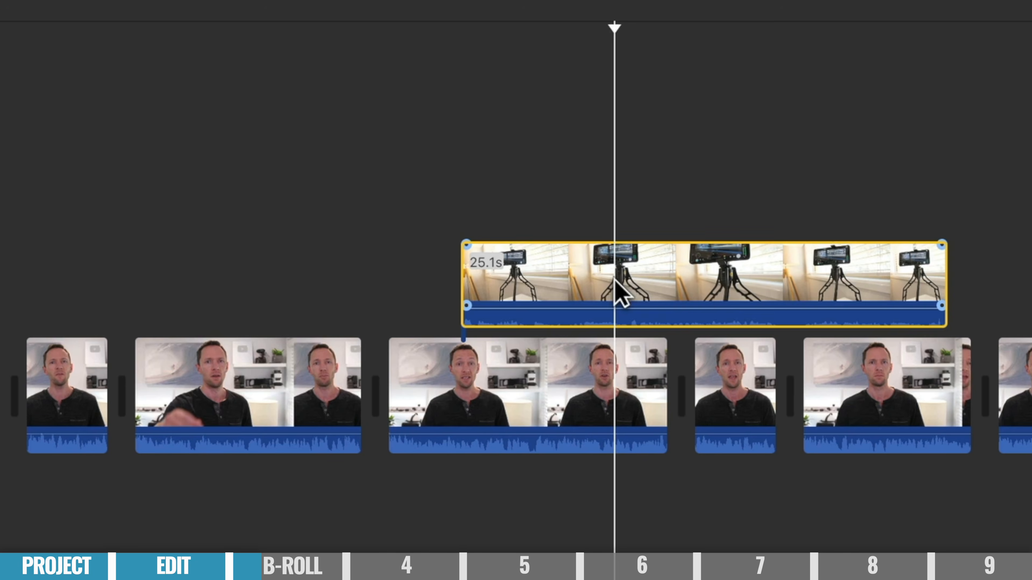
key(super+b)
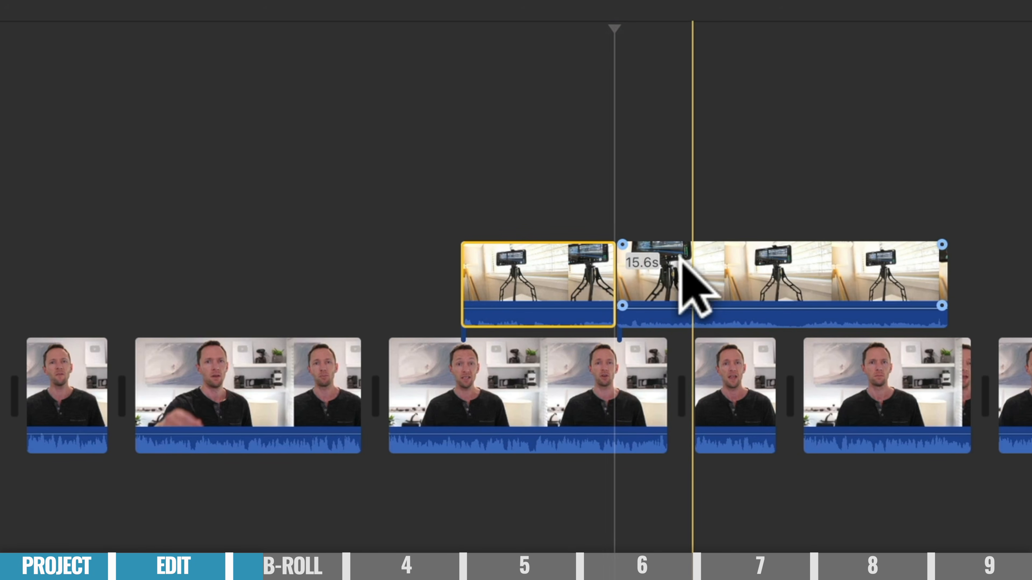
drag(675, 262, 806, 265)
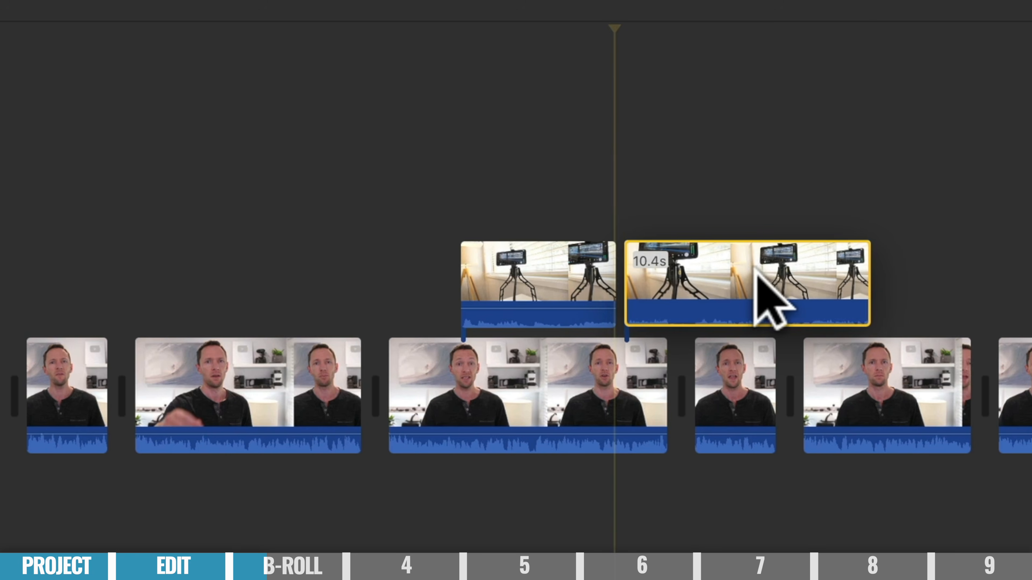
mouse_move(757, 271)
mouse_down()
mouse_move(768, 261)
mouse_move(751, 274)
mouse_up()
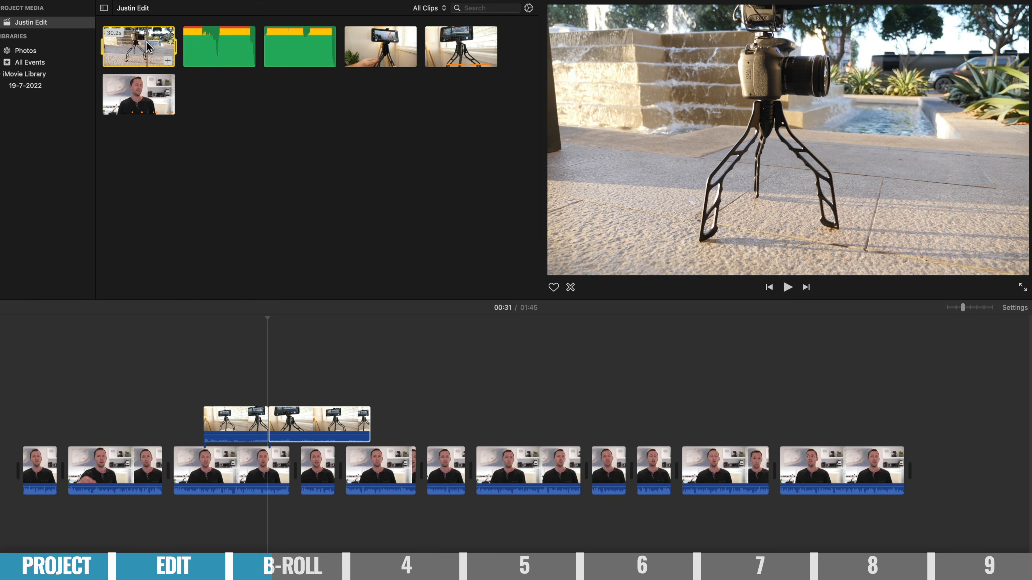
Step: Add the 30.2-second outdoor fountain B-roll above the later talking-head clips, split it 11.4 seconds in and delete the first part
drag(146, 41, 449, 420)
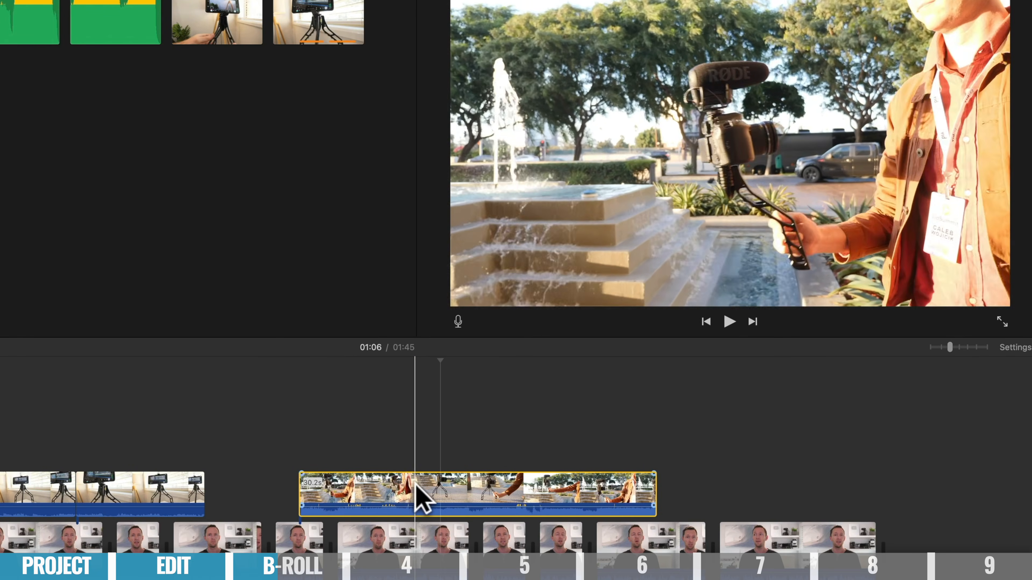
click(410, 498)
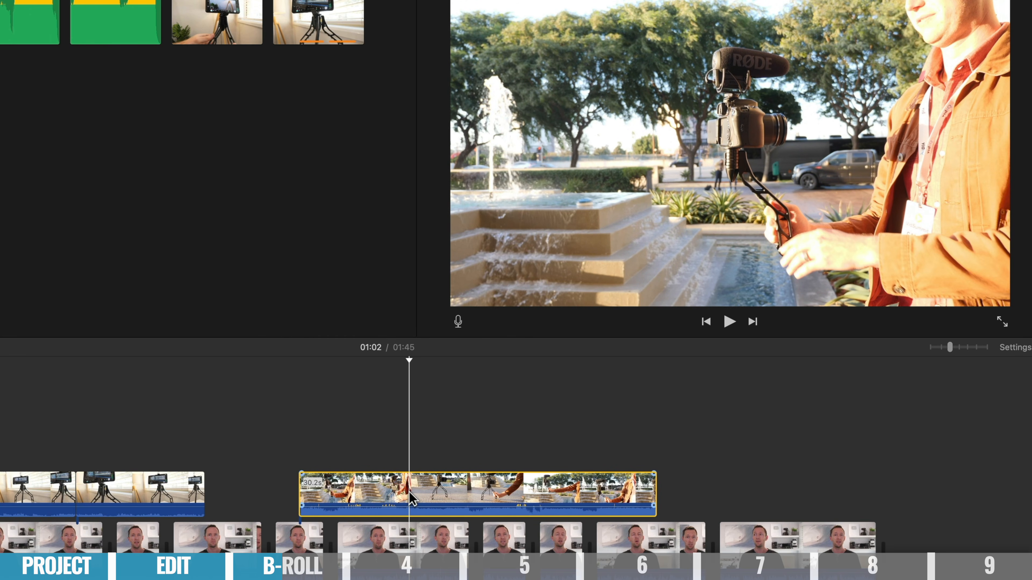
key(super+b)
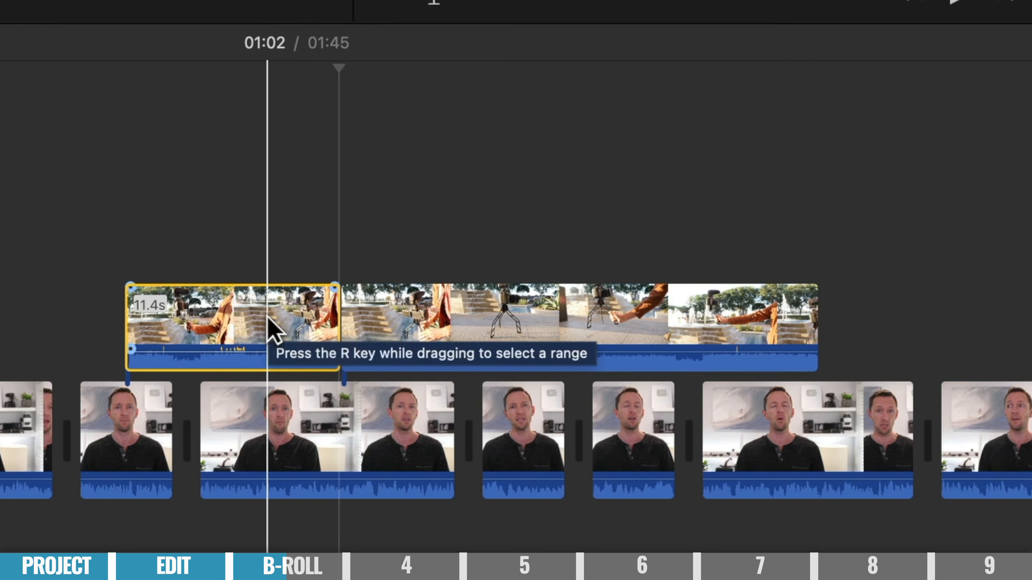
click(209, 310)
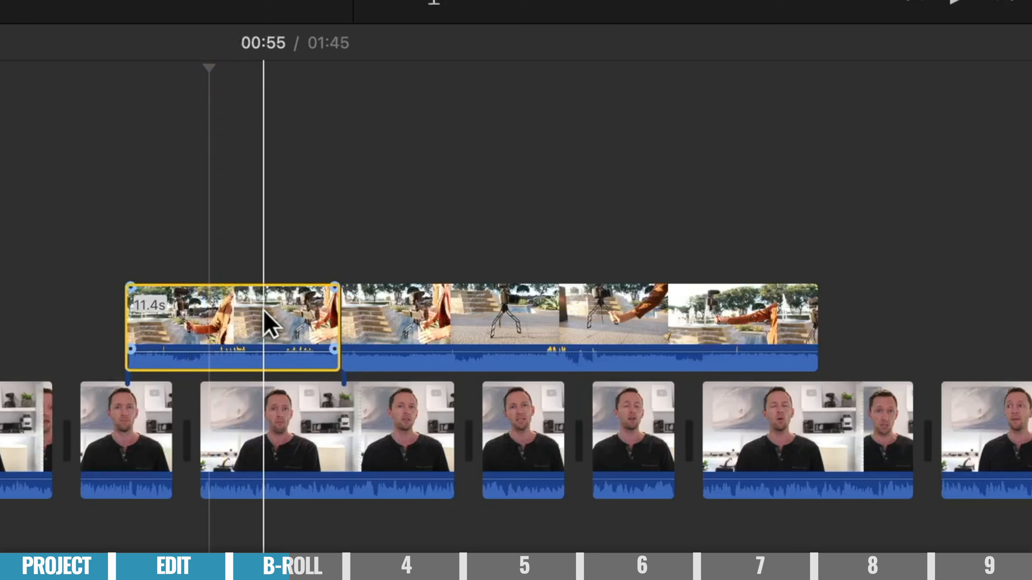
key(Delete)
click(340, 318)
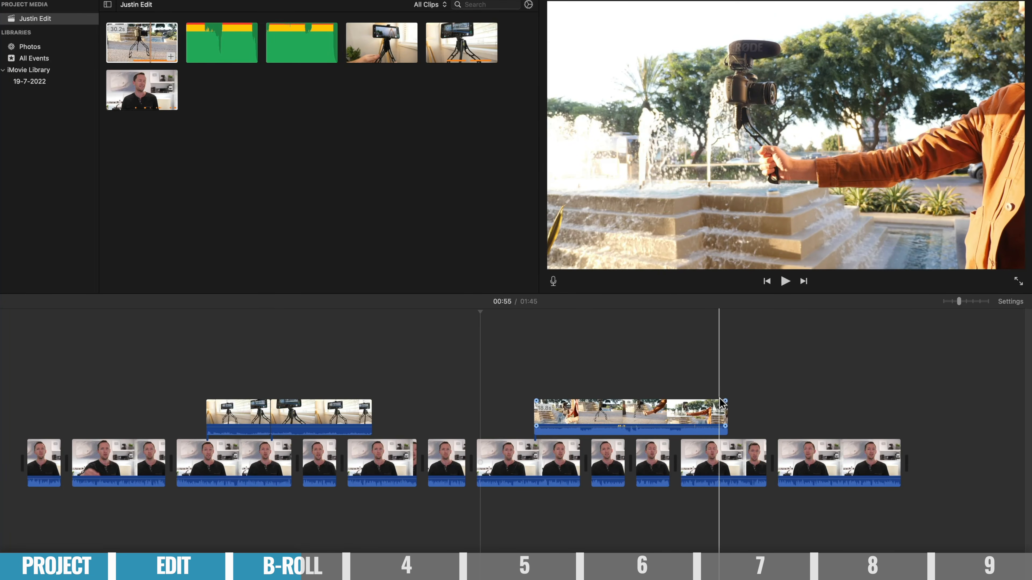
Step: Trim the end of the outdoor fountain B-roll to 17.6 seconds and lower its audio volume all the way down
click(720, 399)
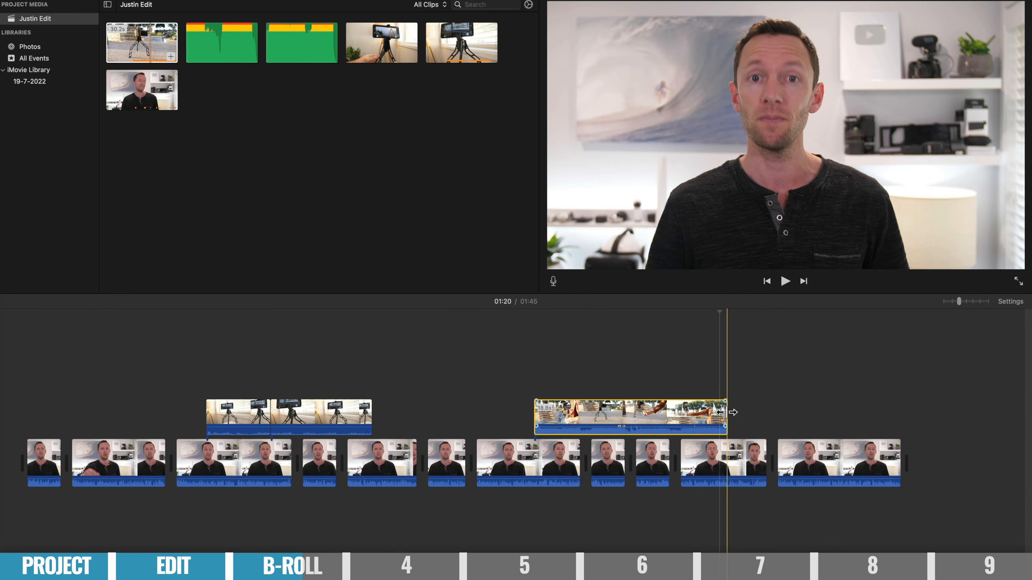
drag(726, 412, 718, 415)
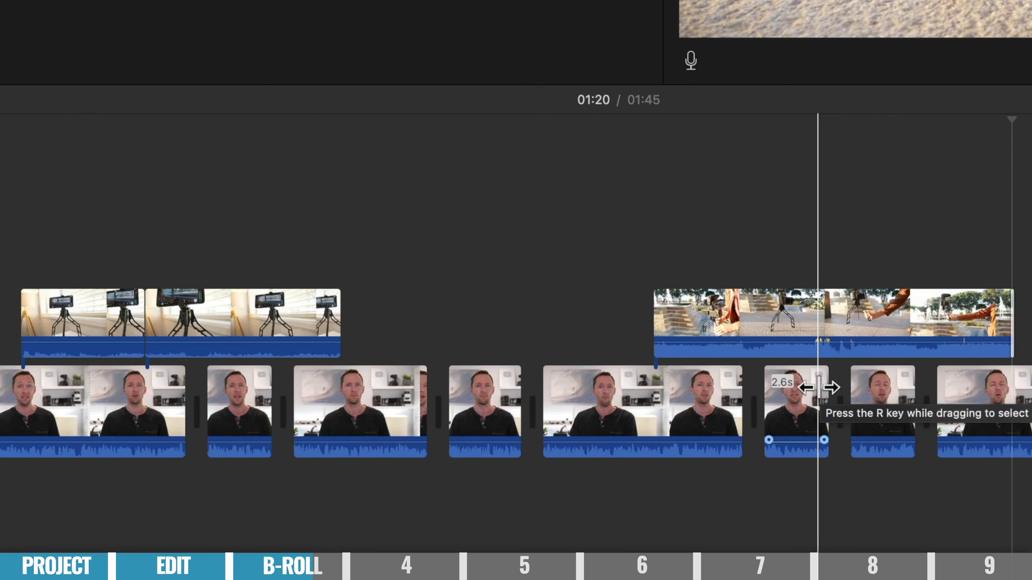
click(805, 317)
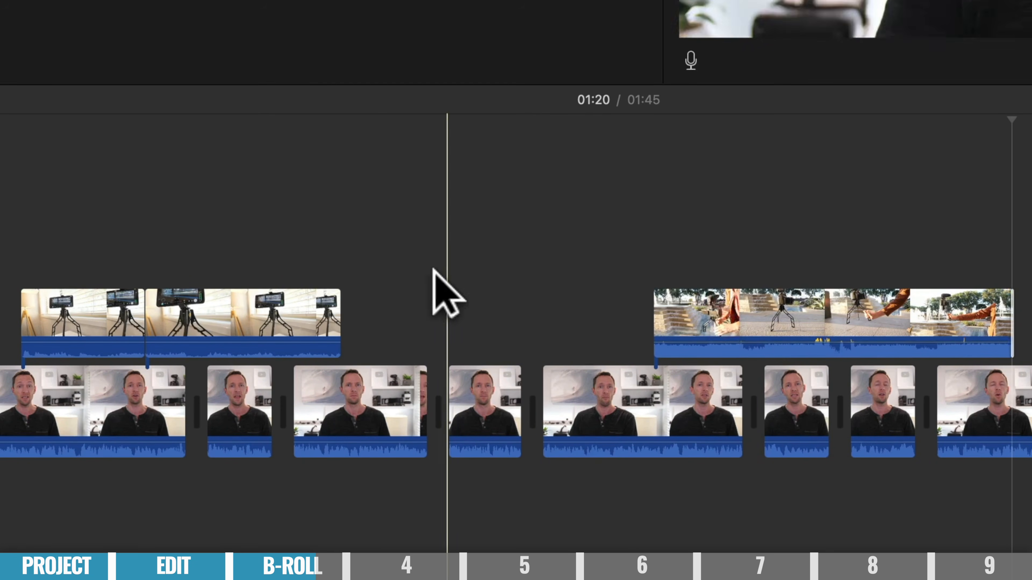
click(231, 337)
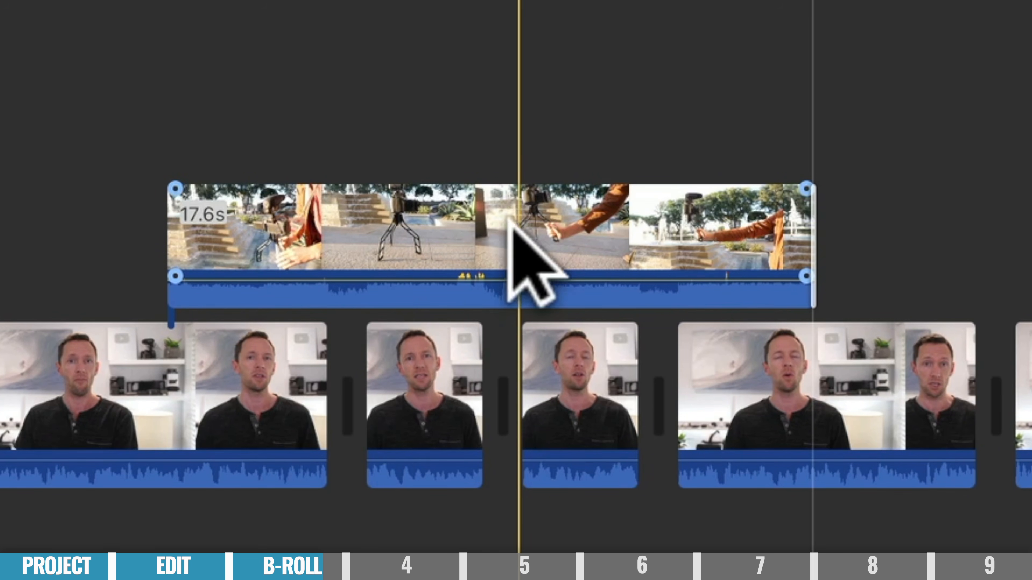
click(502, 248)
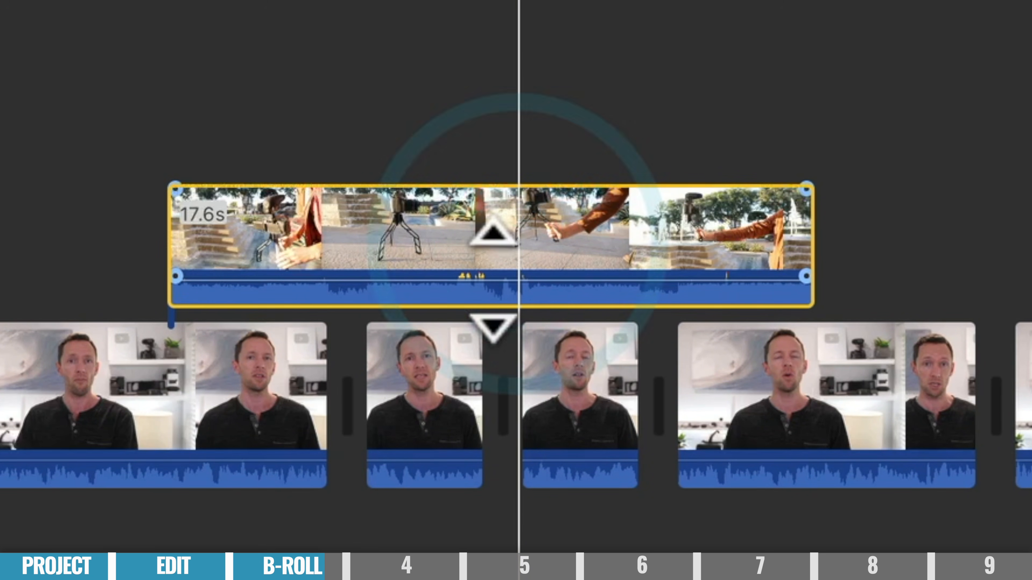
drag(491, 278, 487, 339)
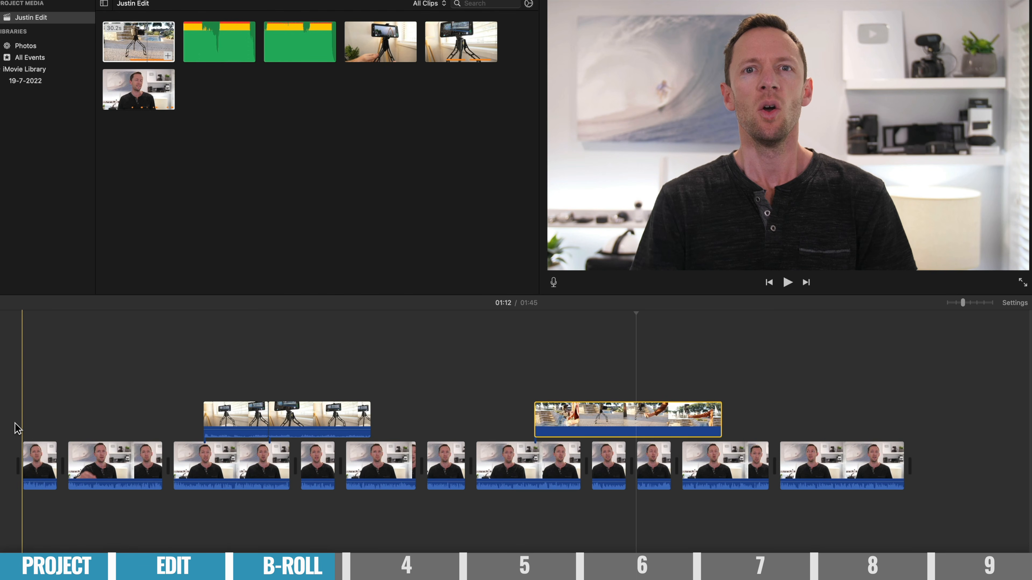
Step: Place a 4-second Lower Third title above the first talking-head clip near the start of the timeline
click(54, 465)
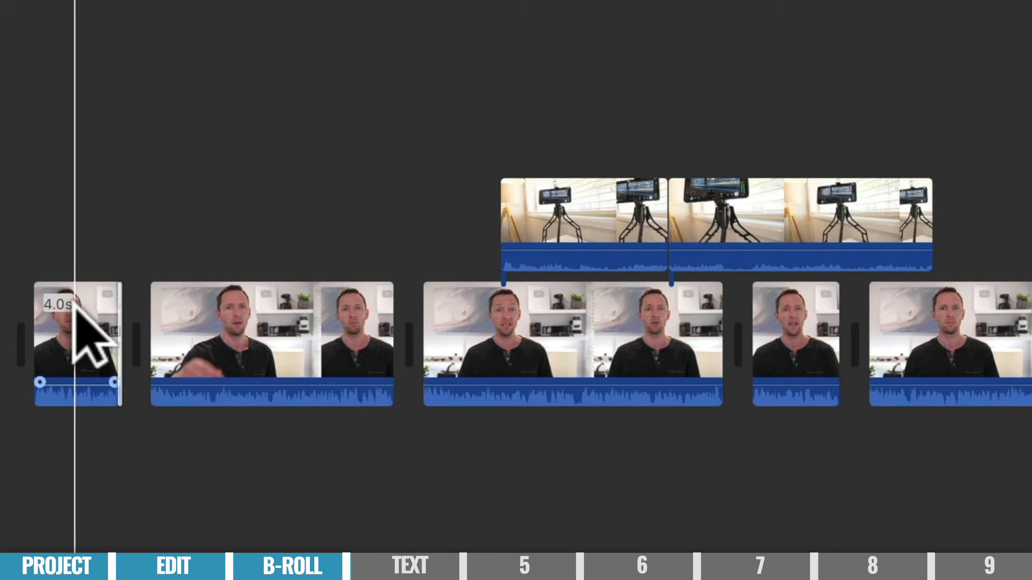
click(39, 456)
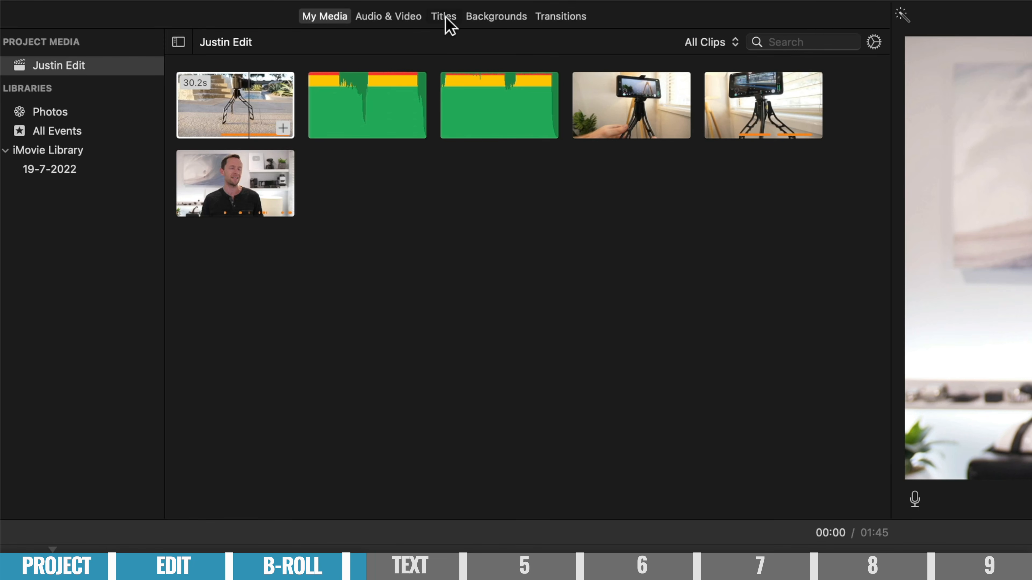
click(443, 18)
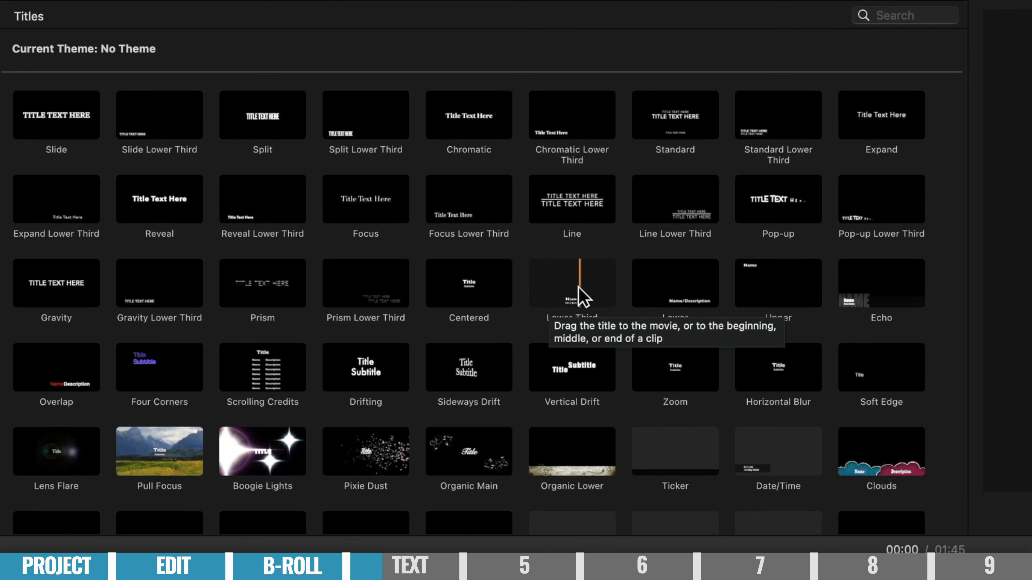
drag(578, 285, 42, 321)
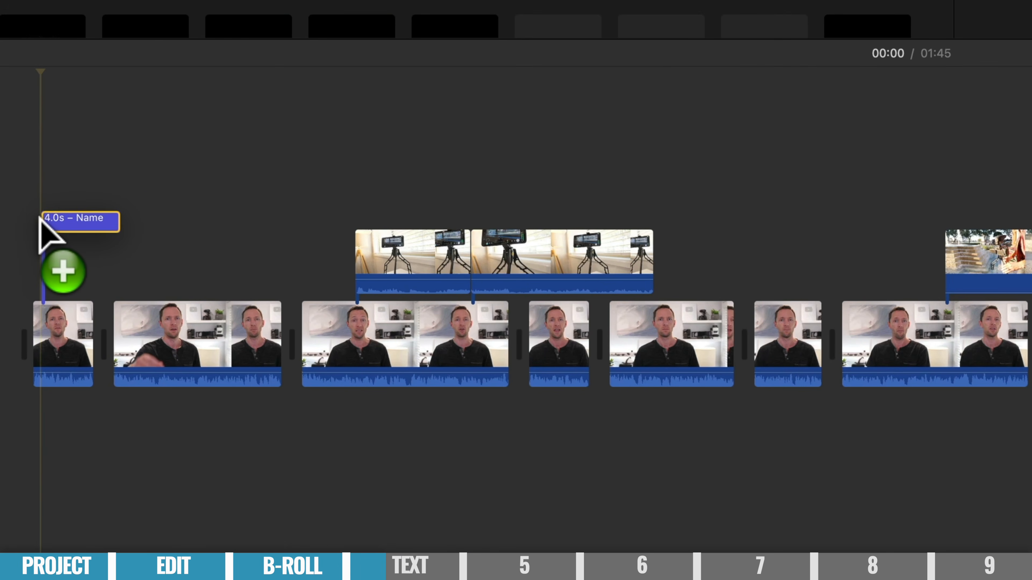
drag(40, 217, 46, 230)
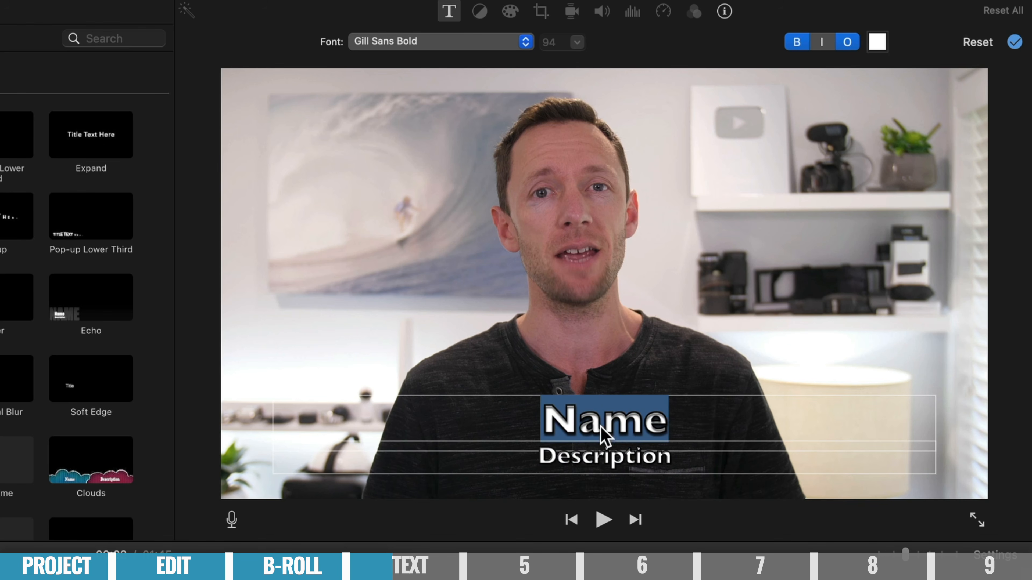
Step: Replace the title's name line with the presenter's full name and its description line with PRIMAL VIDEO
text(JUSTIN BROWN)
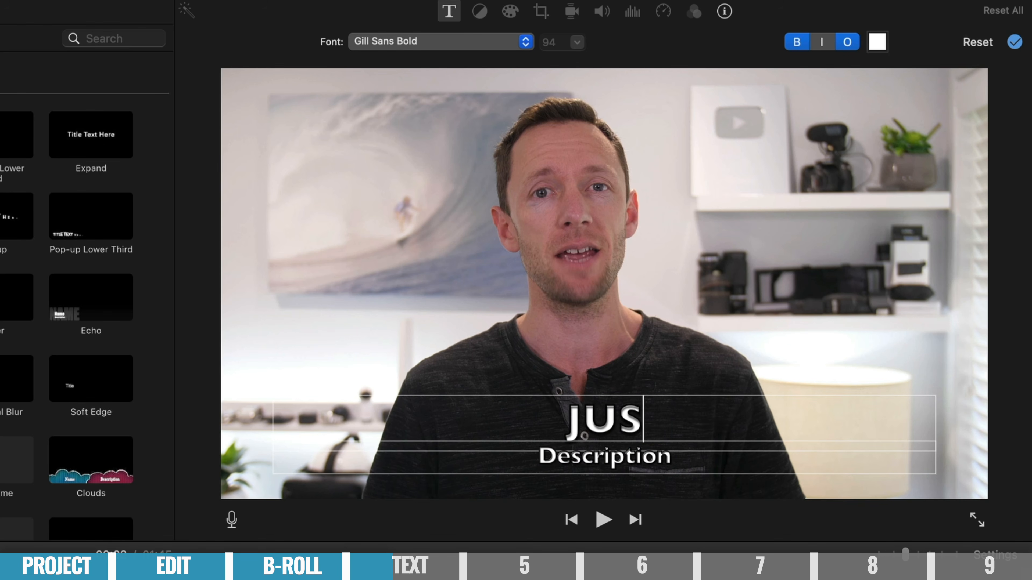
double_click(607, 457)
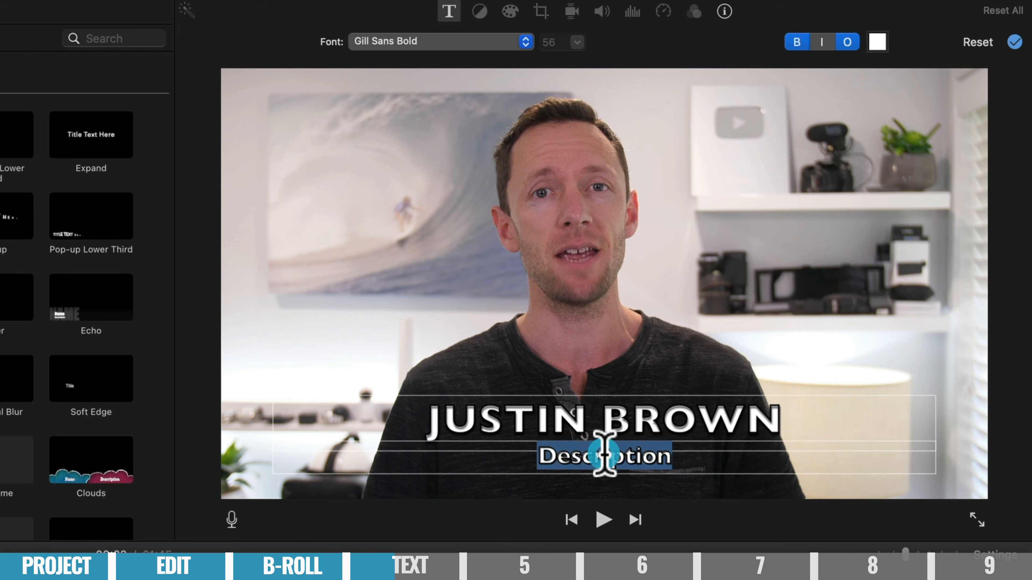
text(PRIMAL VIDEO)
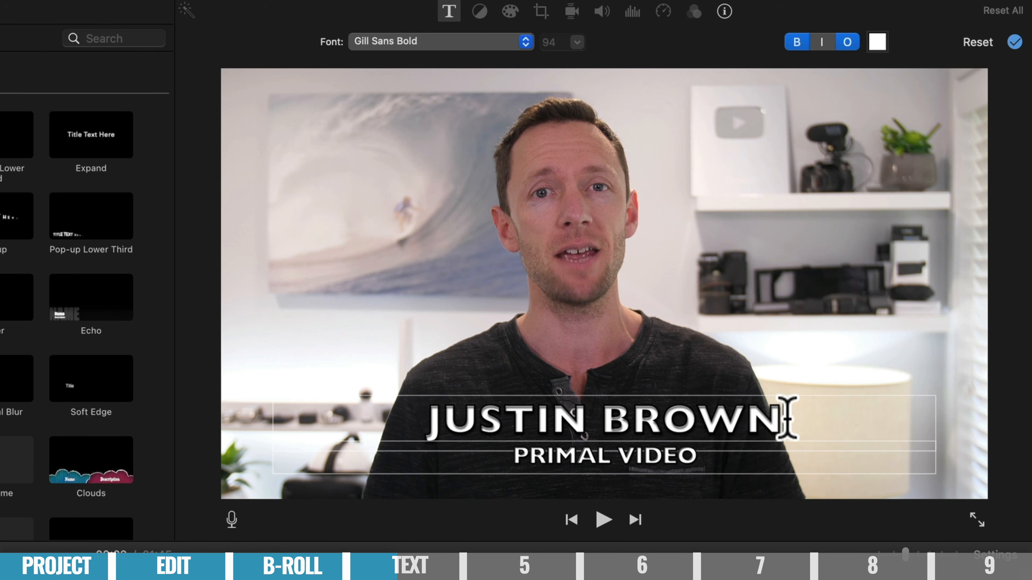
Step: Set the font of the title's name line to Helvetica Neue Bold
drag(785, 417, 384, 416)
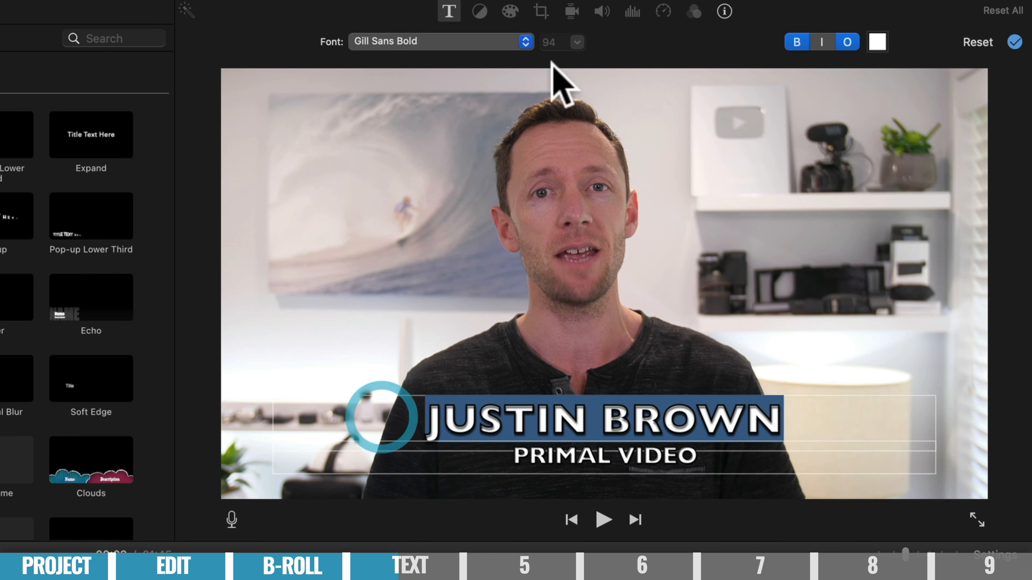
click(526, 38)
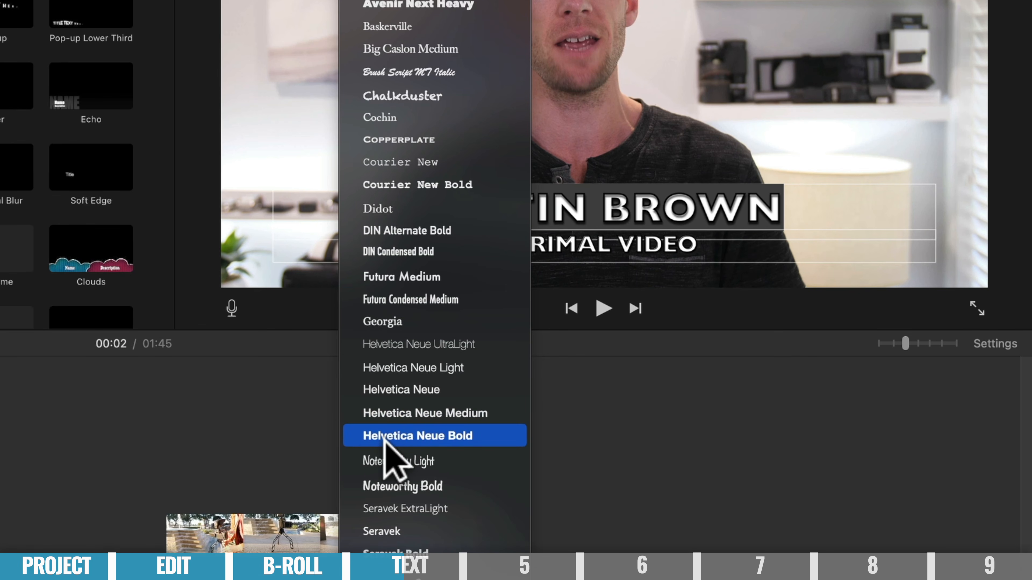
click(384, 441)
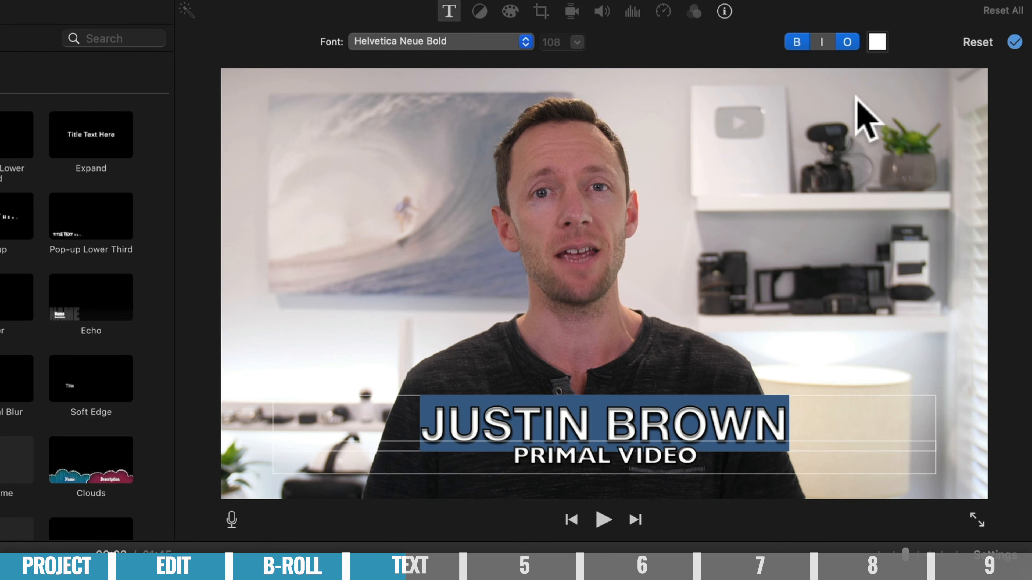
Step: Remove the outline from both lines of the title and match the description line's font to the name line
click(848, 42)
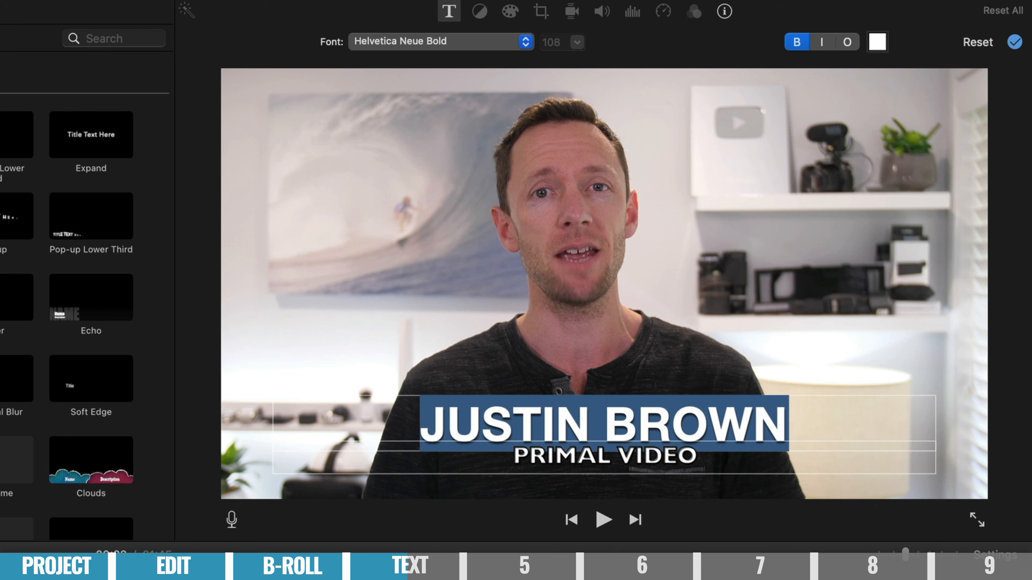
drag(682, 461, 492, 457)
click(847, 42)
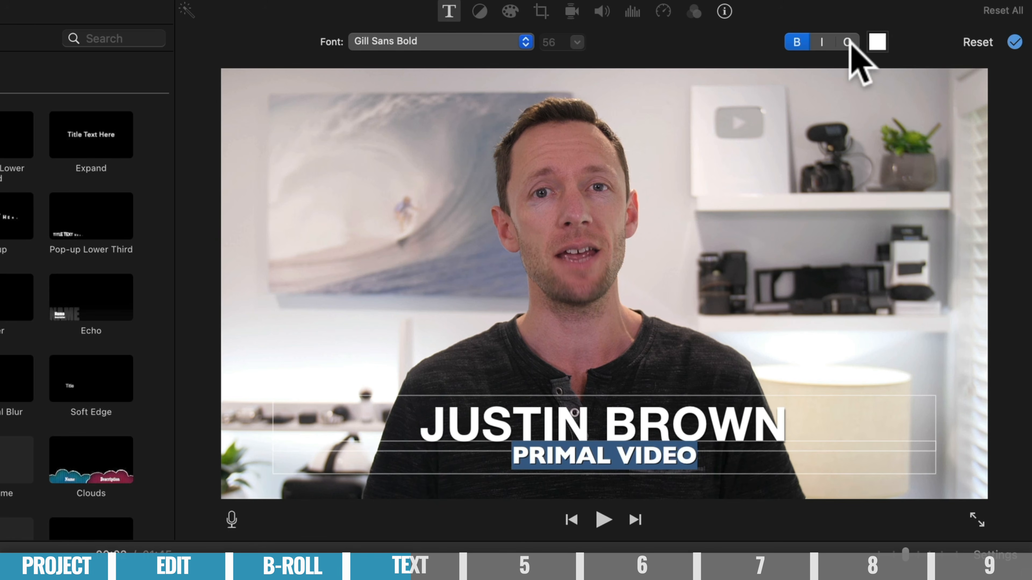
click(525, 41)
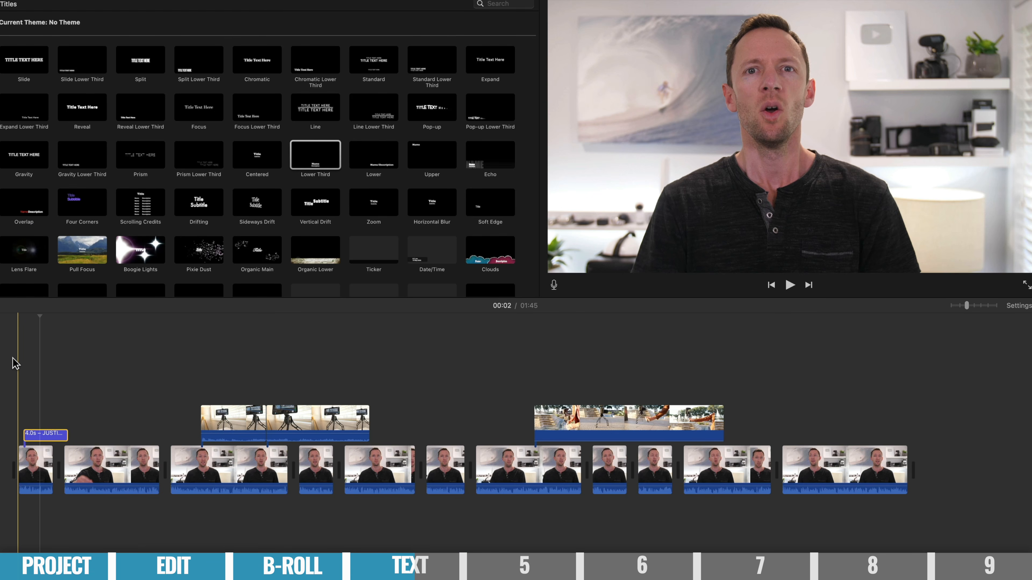
Step: Play back the title section and shorten the lower-third title to 2.9 seconds
key(space)
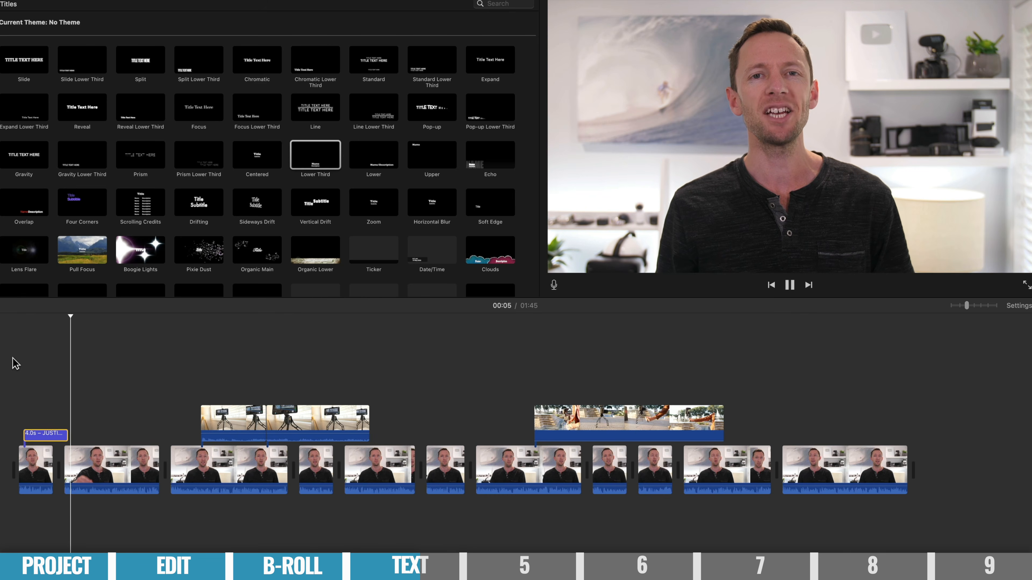
key(space)
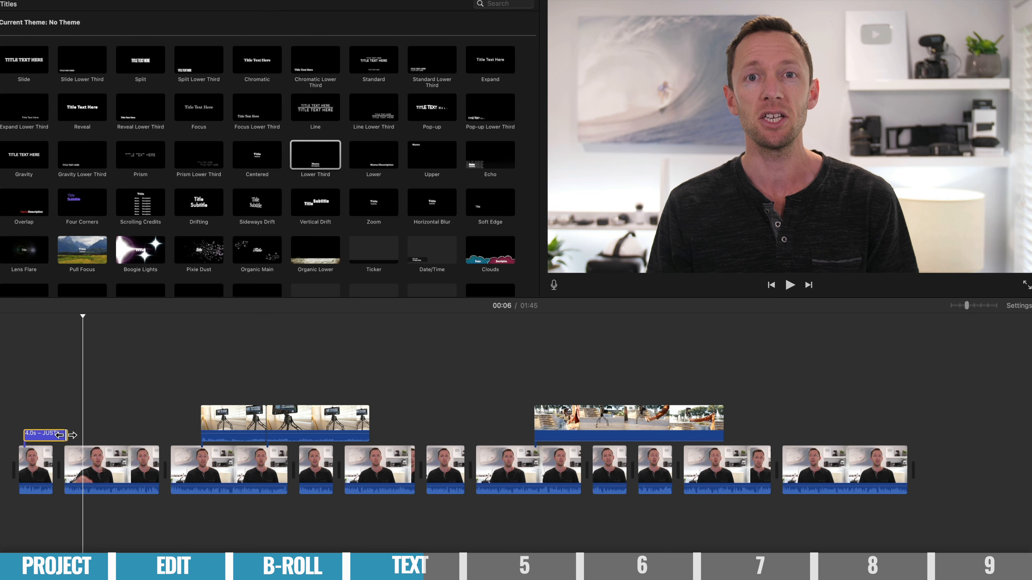
drag(66, 435, 35, 433)
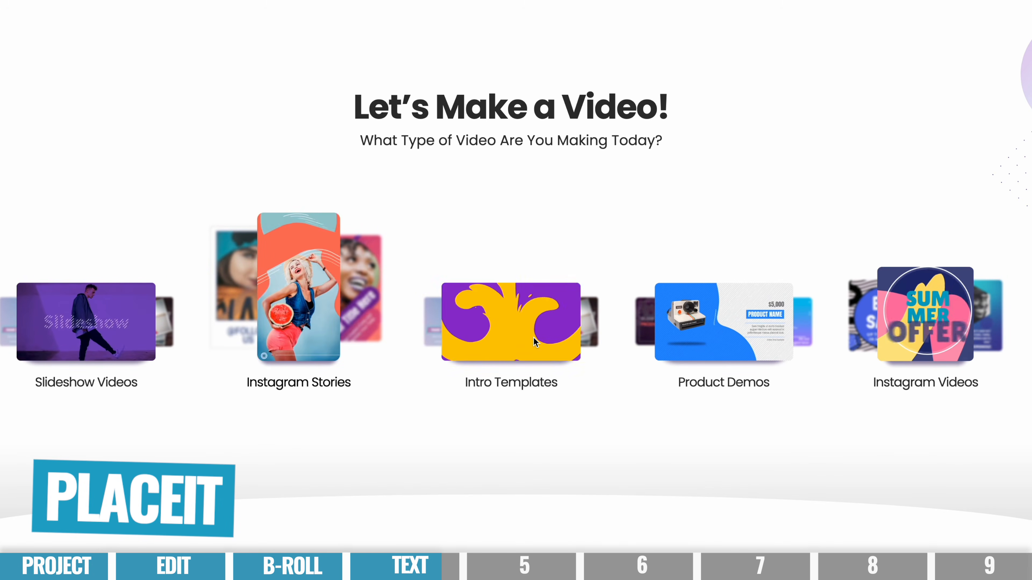
Step: Open the Intro Templates category on the Placeit website
click(525, 326)
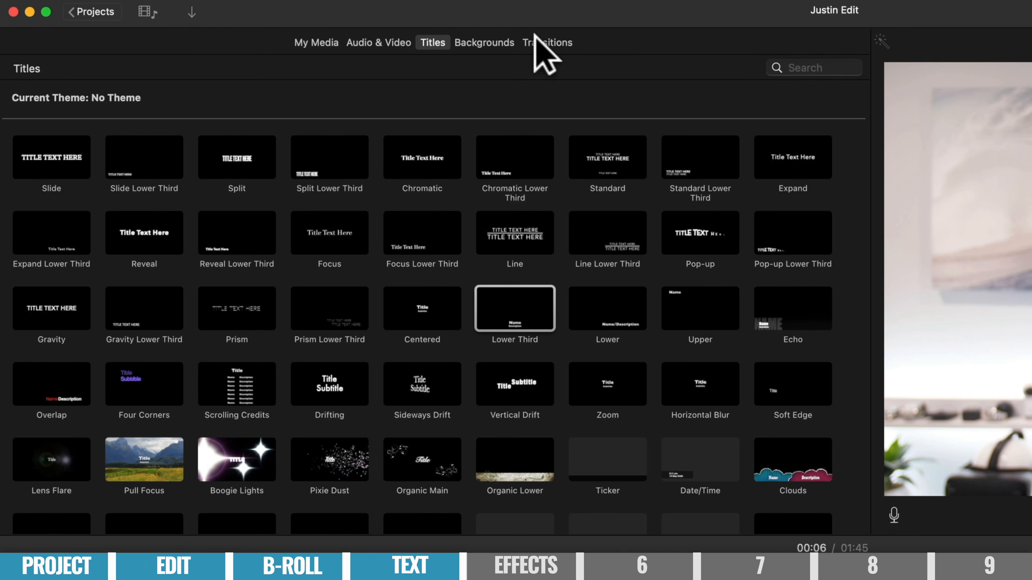
Step: Add a Fade to White transition between the second and third talking-head clips in iMovie and preview it
click(538, 43)
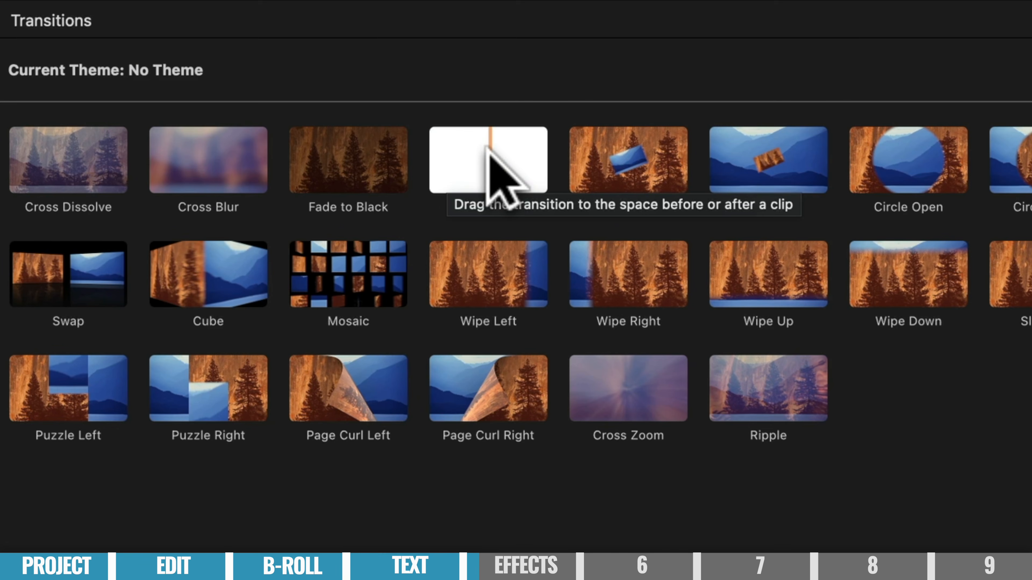
click(208, 83)
drag(486, 165, 386, 337)
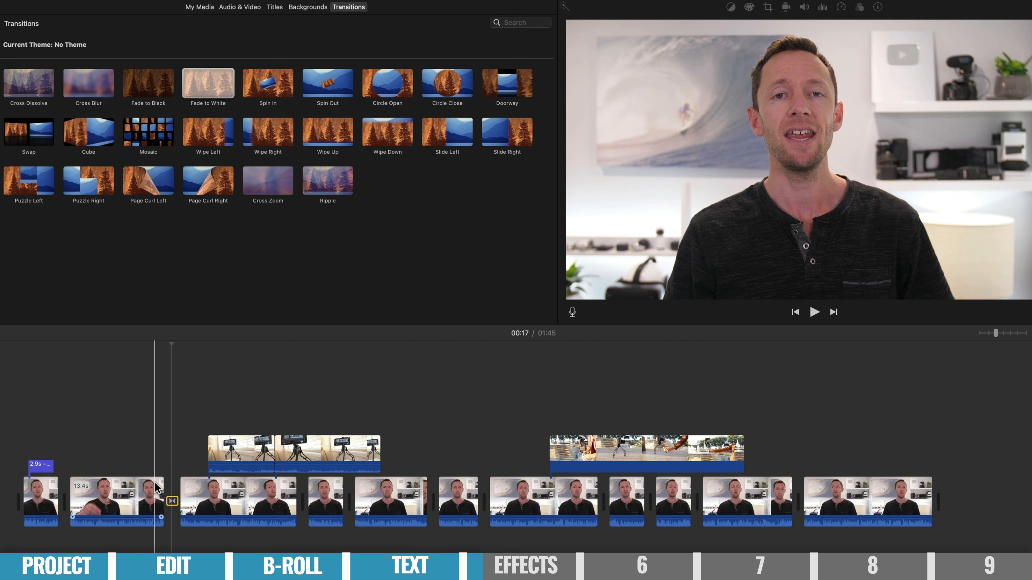
key(space)
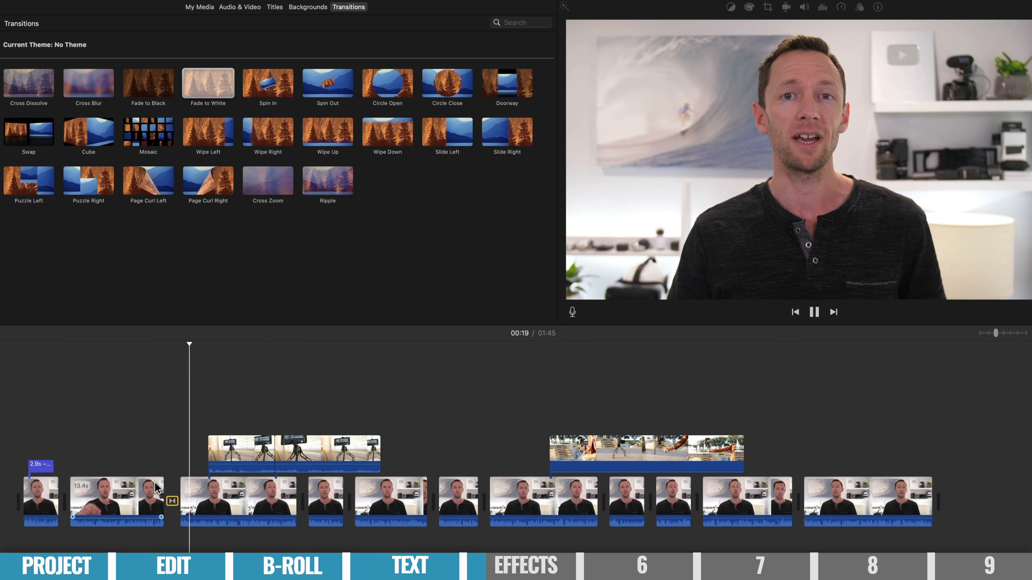
key(space)
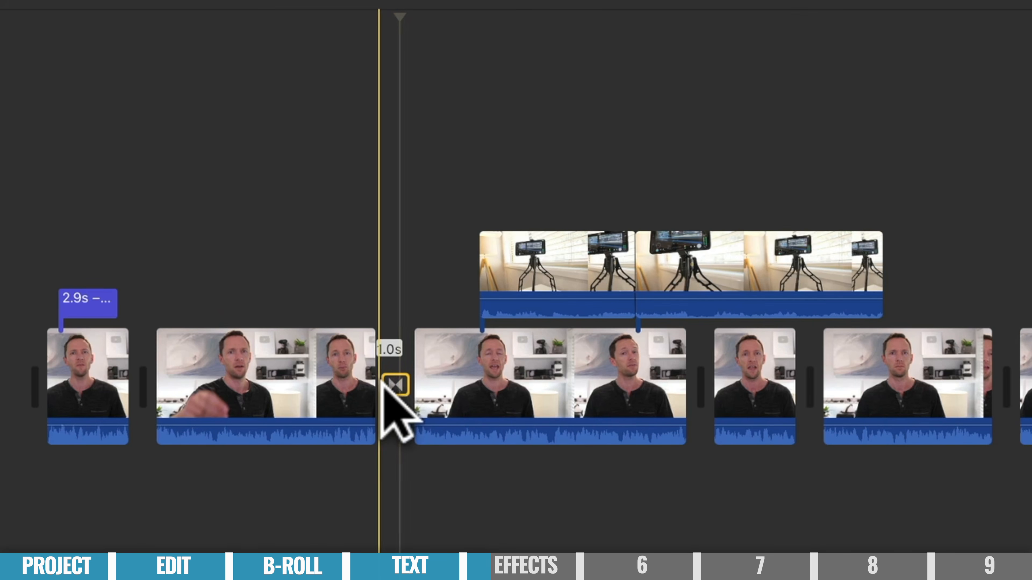
Step: Check the duration setting of the Fade to White transition and delete the transition from the timeline
double_click(396, 386)
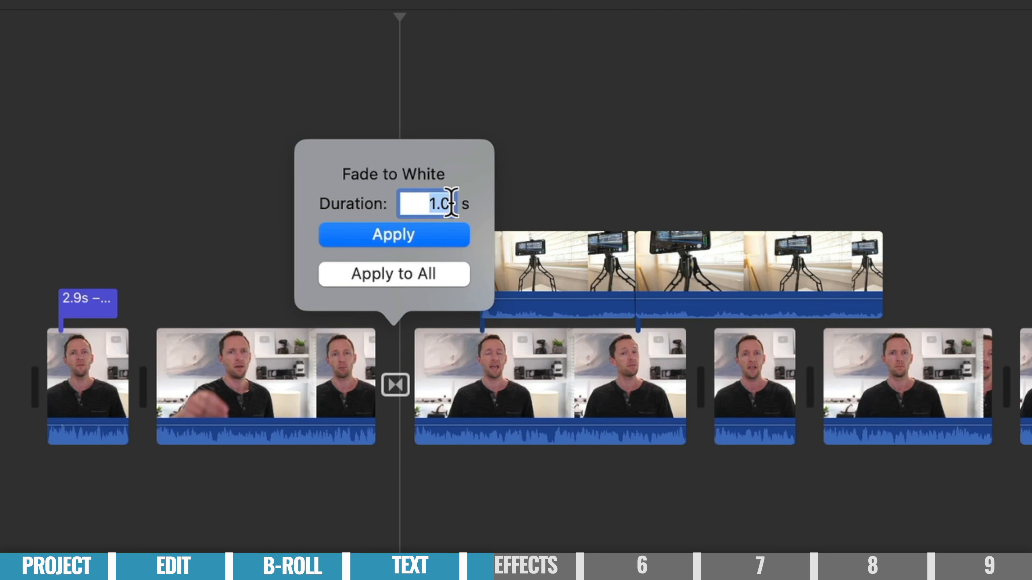
click(575, 150)
click(396, 386)
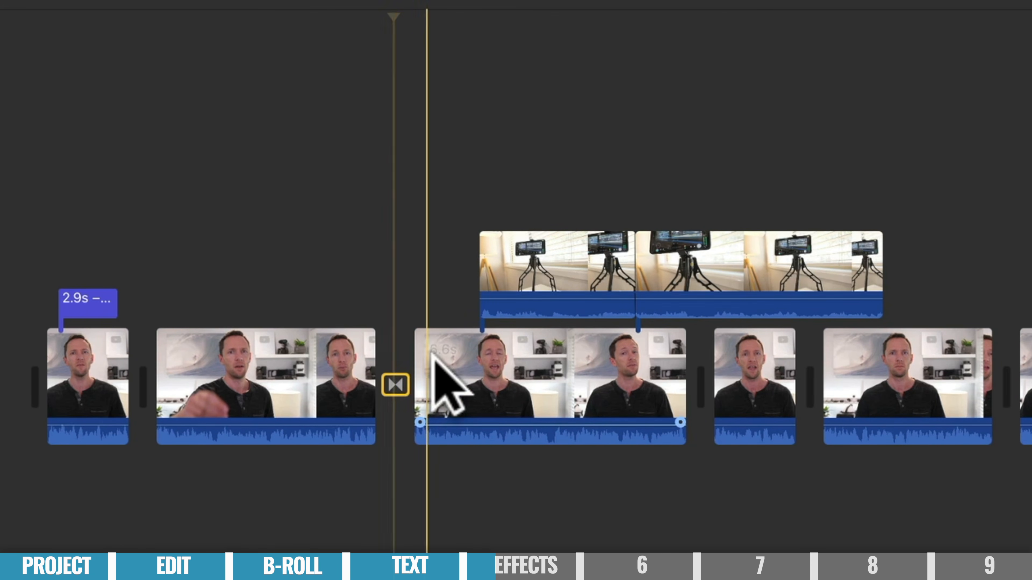
key(Delete)
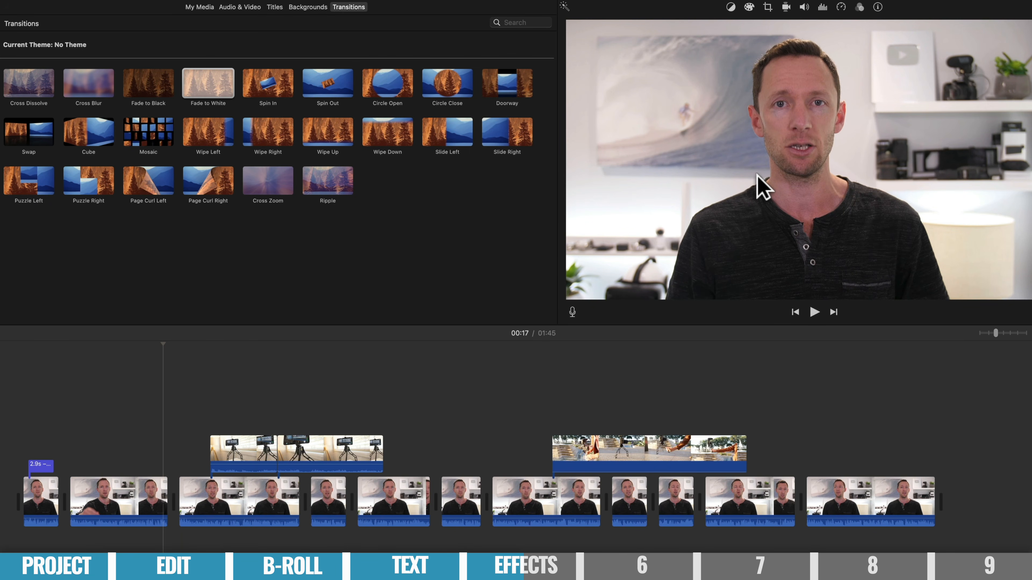
Step: Crop the second talking-head clip with Crop to Fill, tightening the frame around the presenter
click(128, 498)
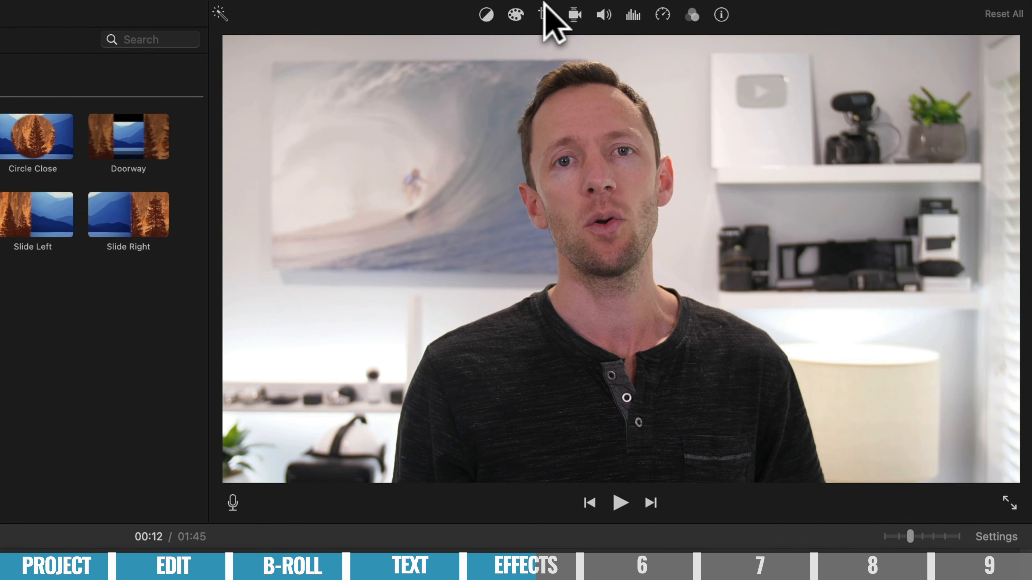
click(545, 16)
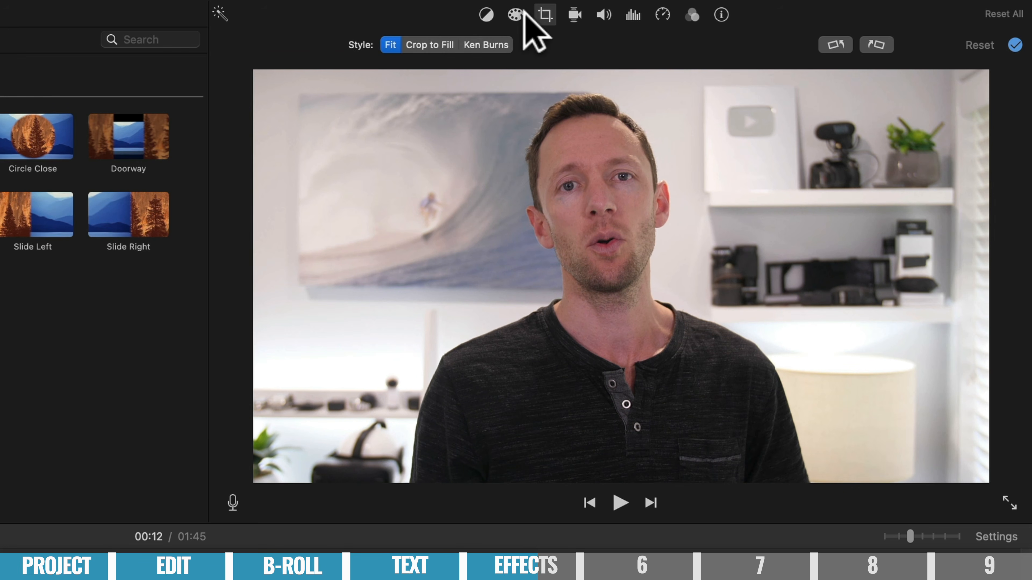
click(429, 44)
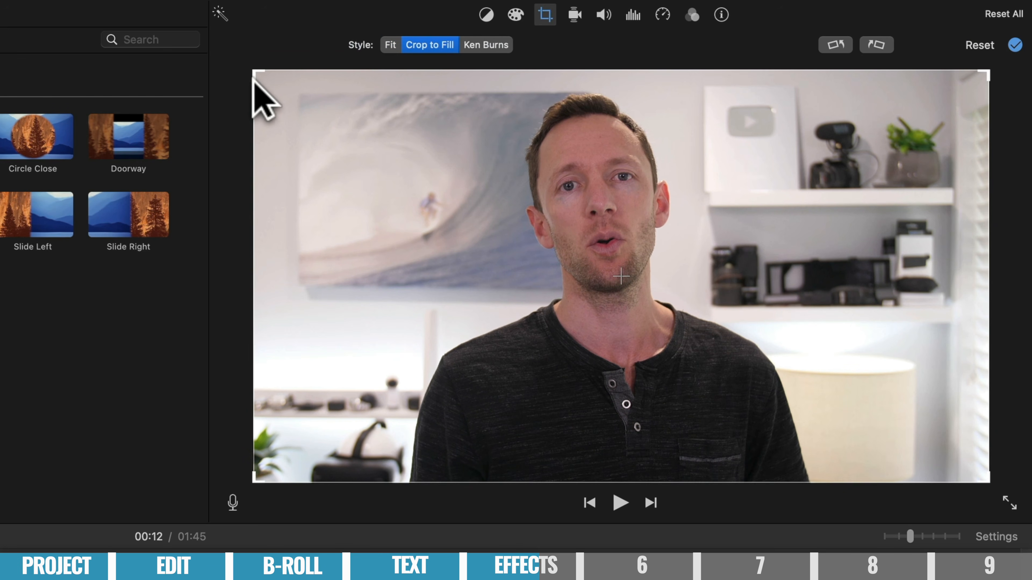
drag(258, 77, 324, 115)
drag(601, 297, 573, 280)
drag(948, 462, 936, 455)
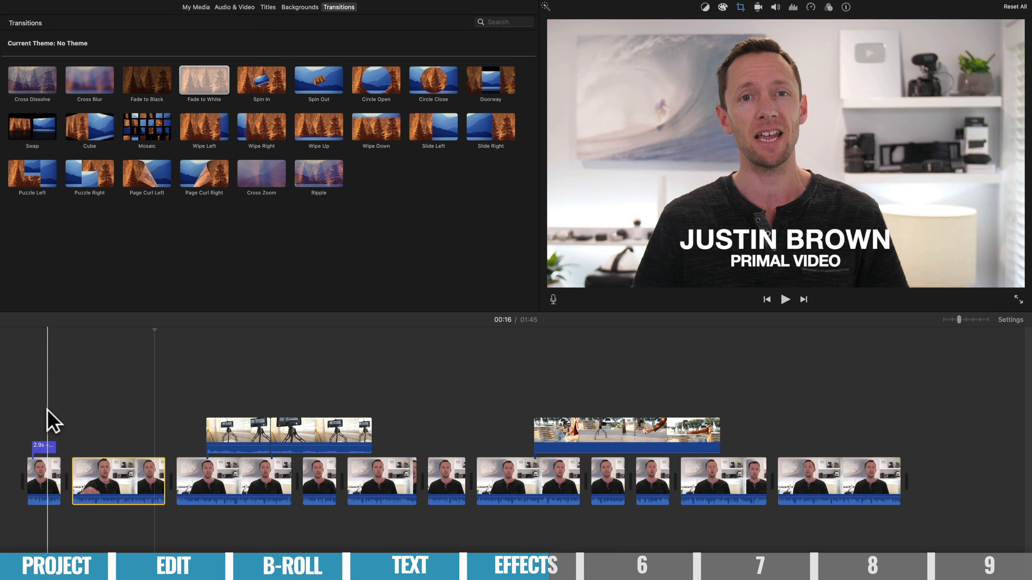
Step: Play the cut from the first talking-head clip into the cropped second clip to check the framing change
click(49, 412)
key(space)
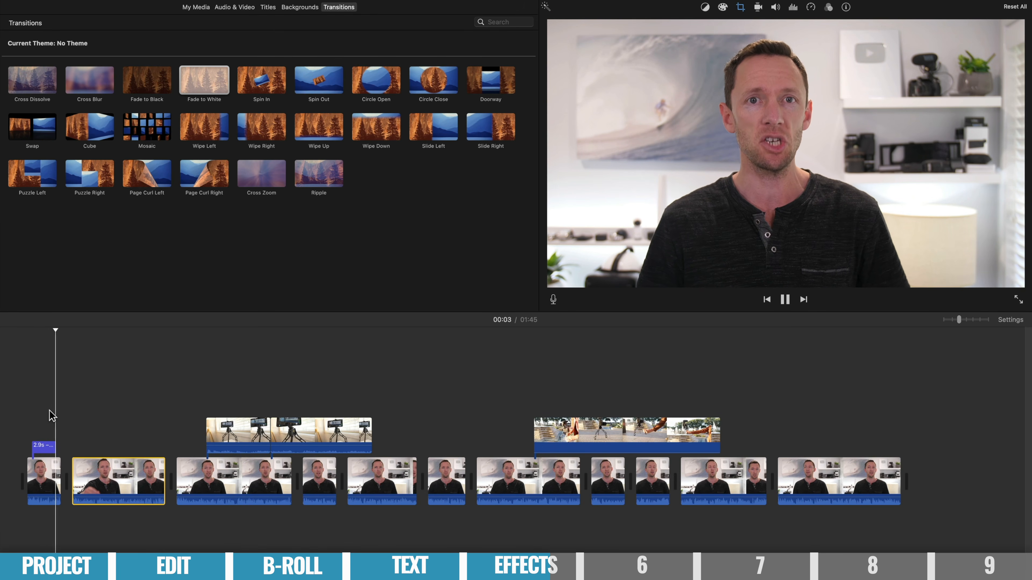
key(space)
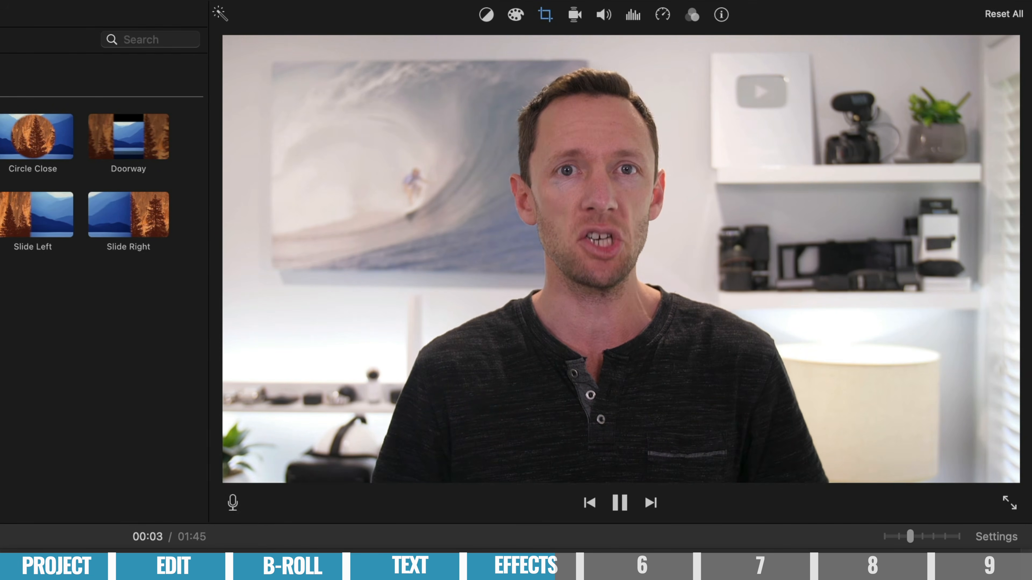
key(space)
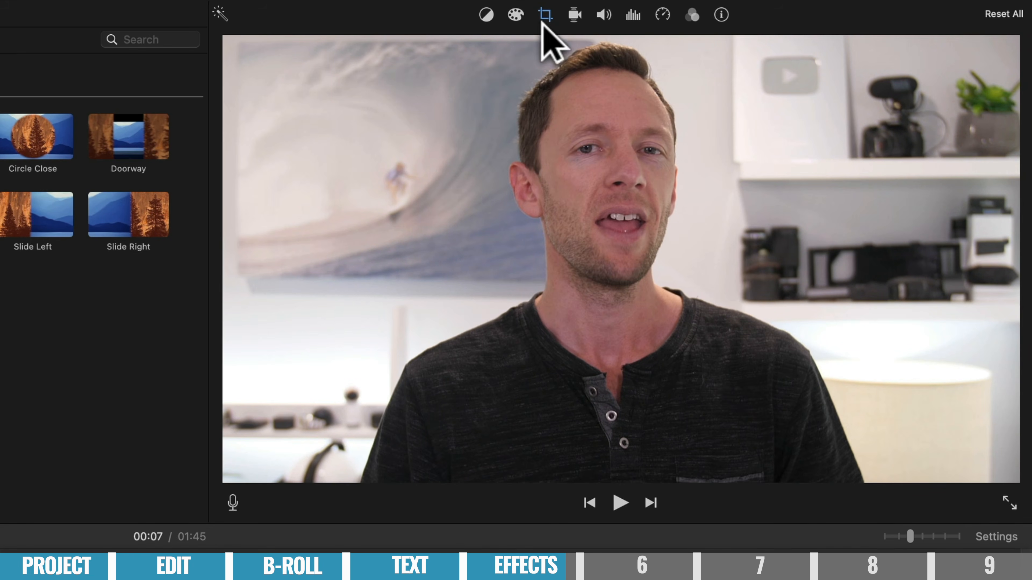
Step: Reposition the second clip's crop frame slightly upward to align the presenter's eyes with the first clip, and preview the cut
click(741, 7)
drag(717, 205, 724, 194)
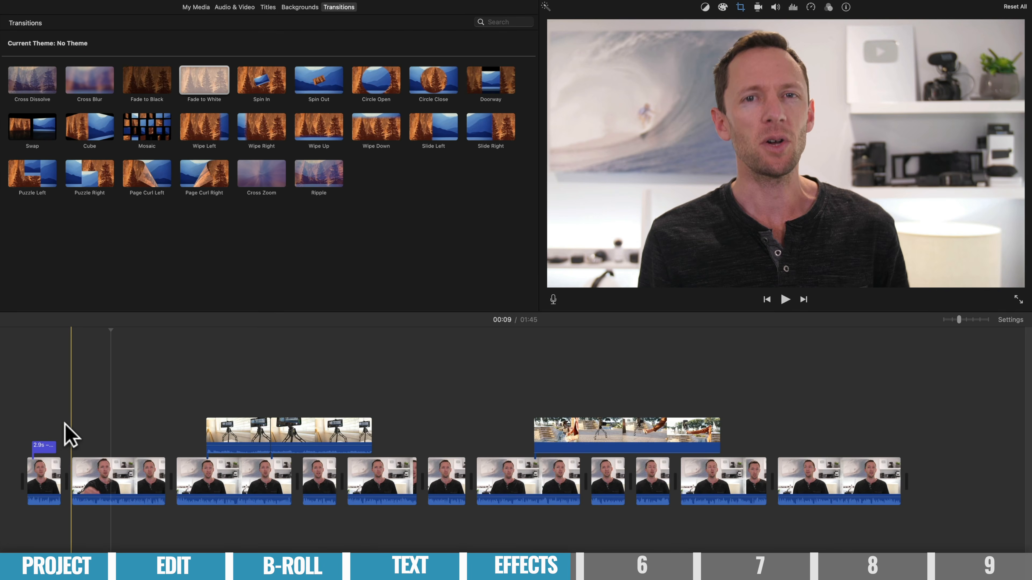
key(space)
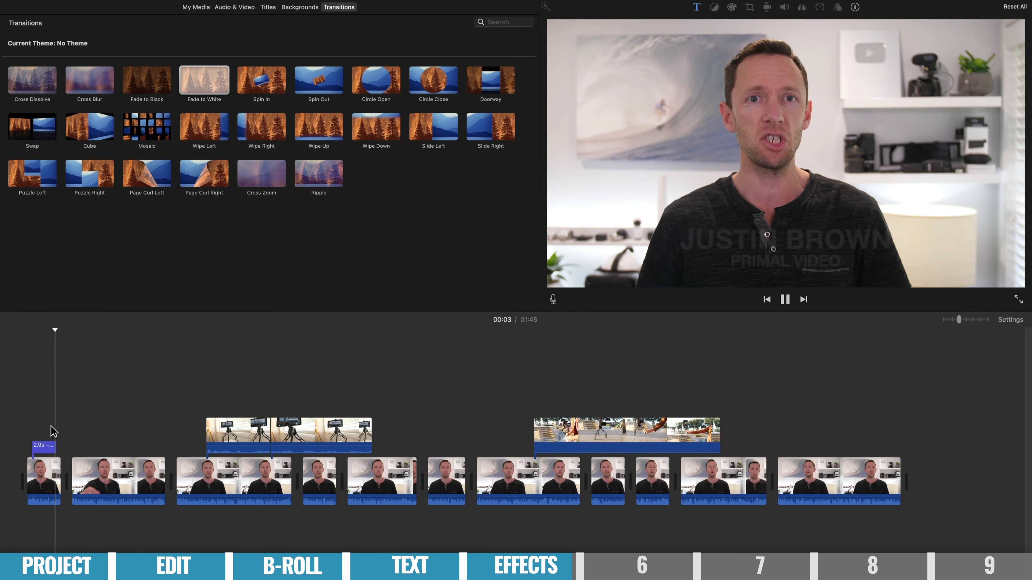
key(space)
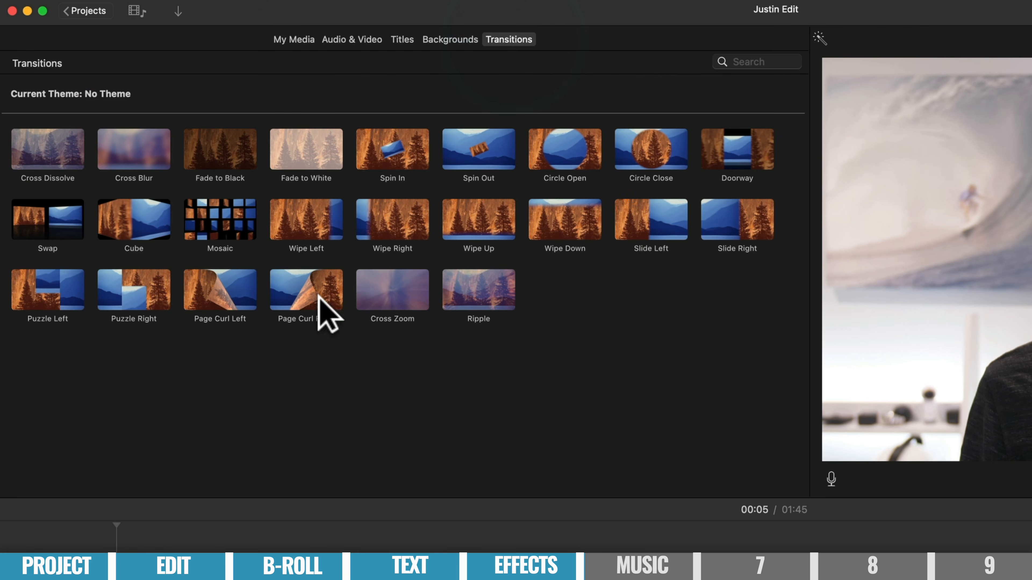
Step: Add the music track From the Beach to the Dancefloor beneath the main footage, starting at the beginning of the timeline
click(296, 41)
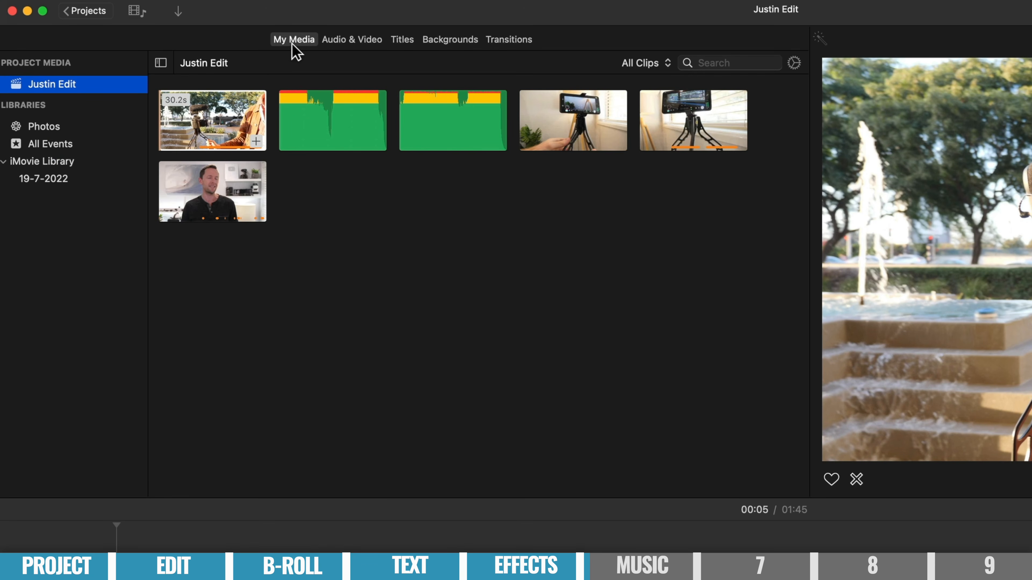
click(402, 147)
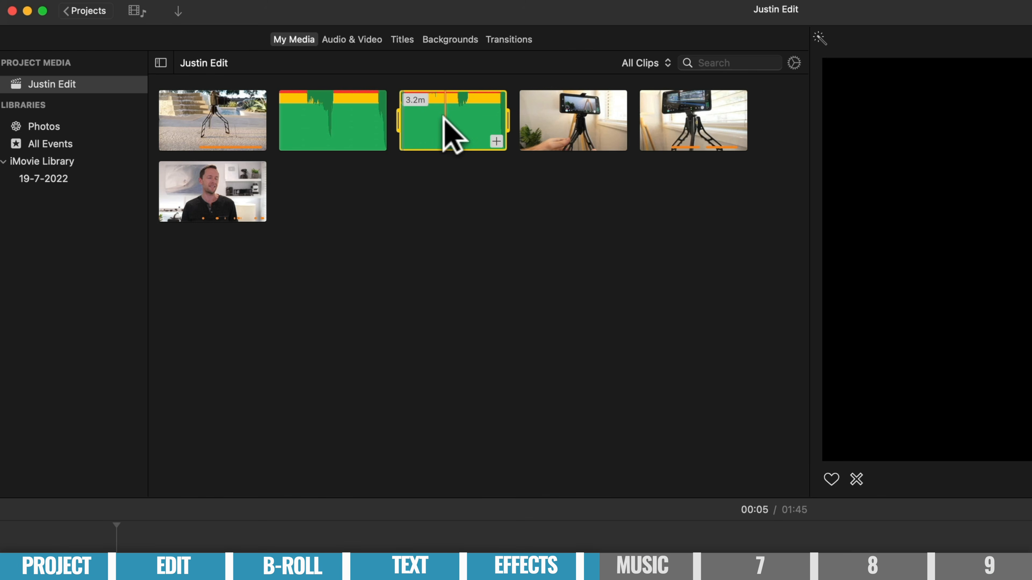
drag(447, 127, 133, 579)
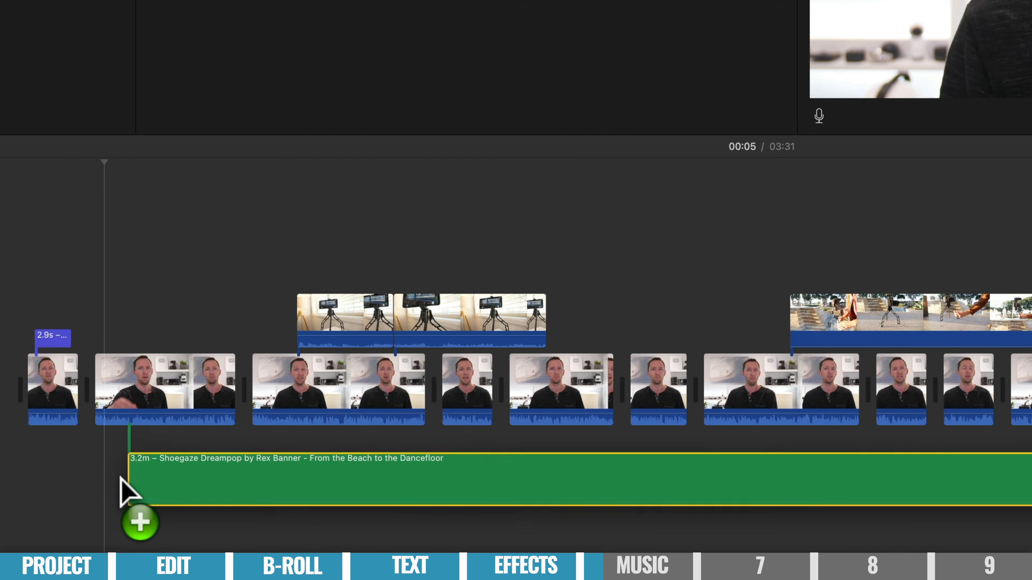
drag(120, 477, 18, 480)
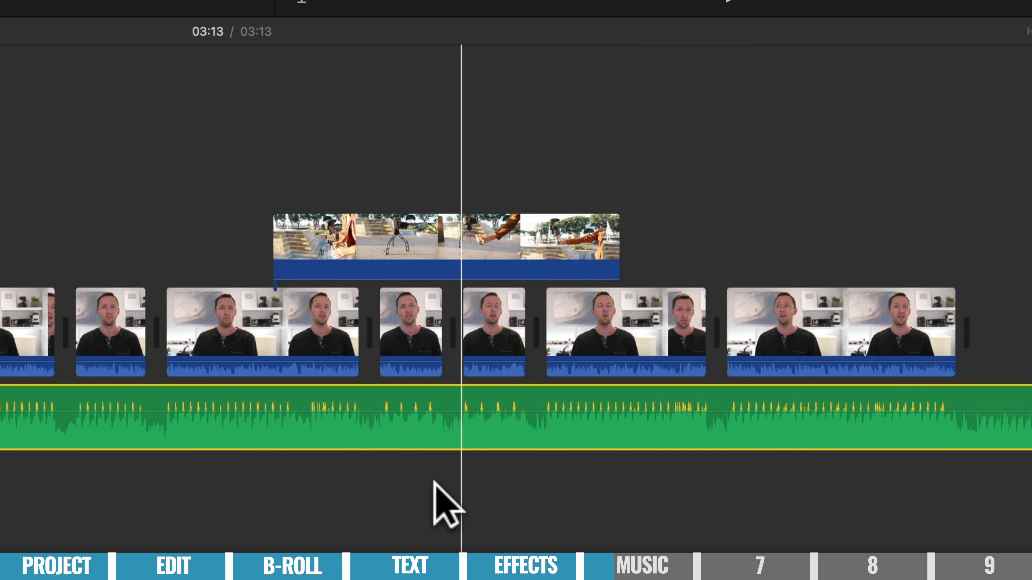
Step: Trim the end of the music track to 1.7 minutes so it finishes with the last talking-head clip
drag(374, 431, 425, 429)
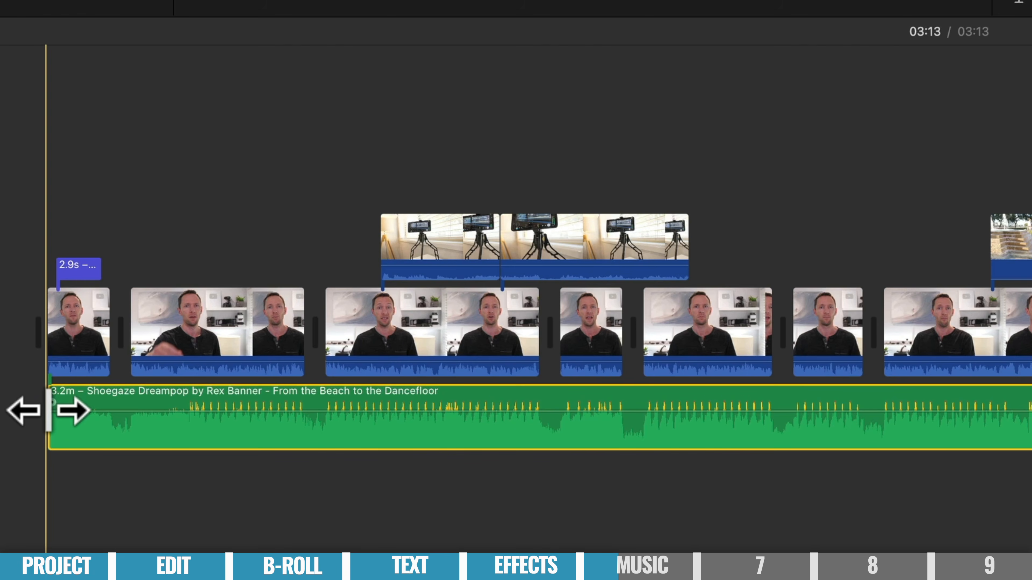
mouse_move(48, 411)
mouse_down()
mouse_move(110, 417)
mouse_move(50, 422)
mouse_up()
click(32, 421)
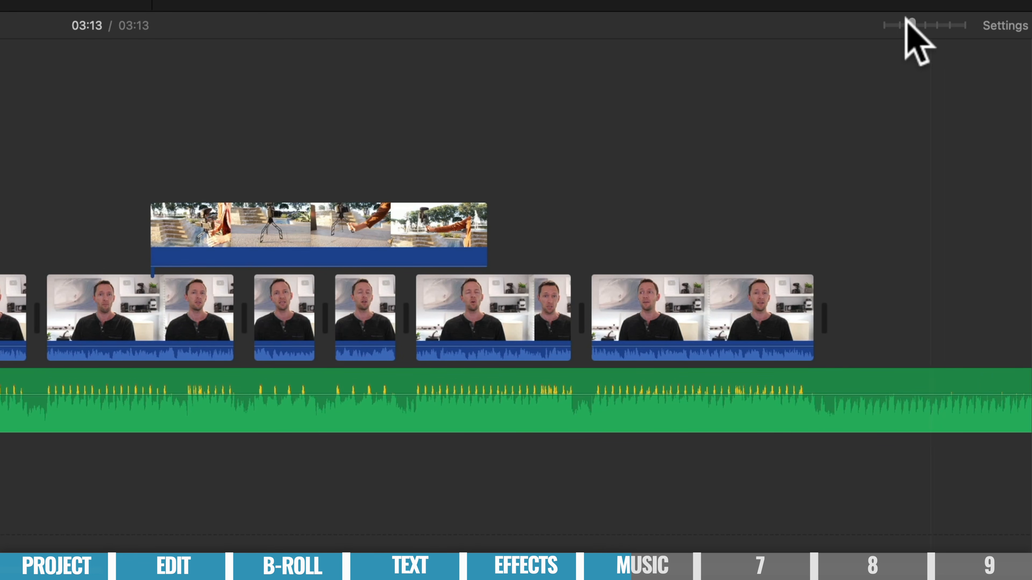
drag(910, 17, 902, 17)
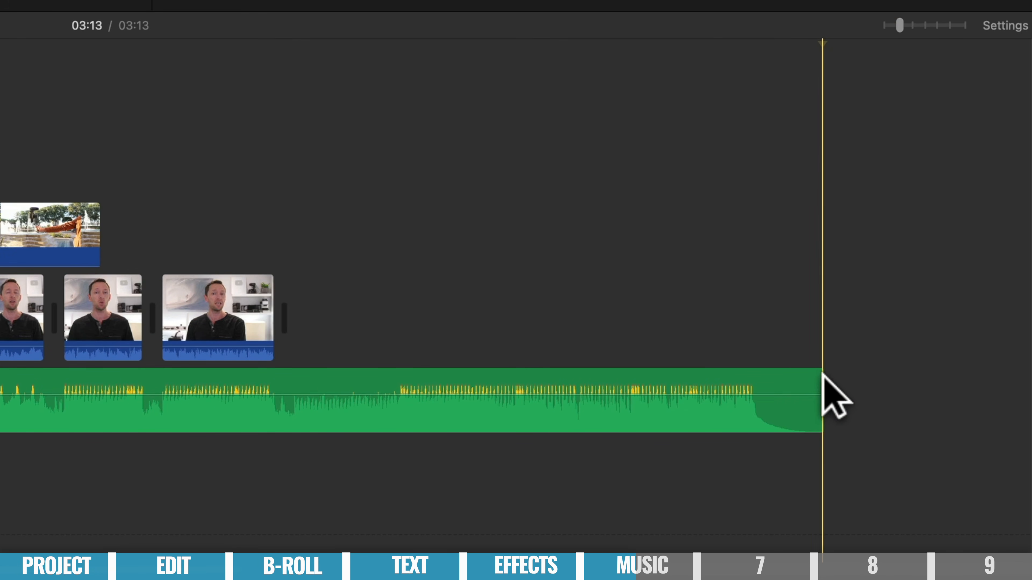
drag(820, 382, 282, 431)
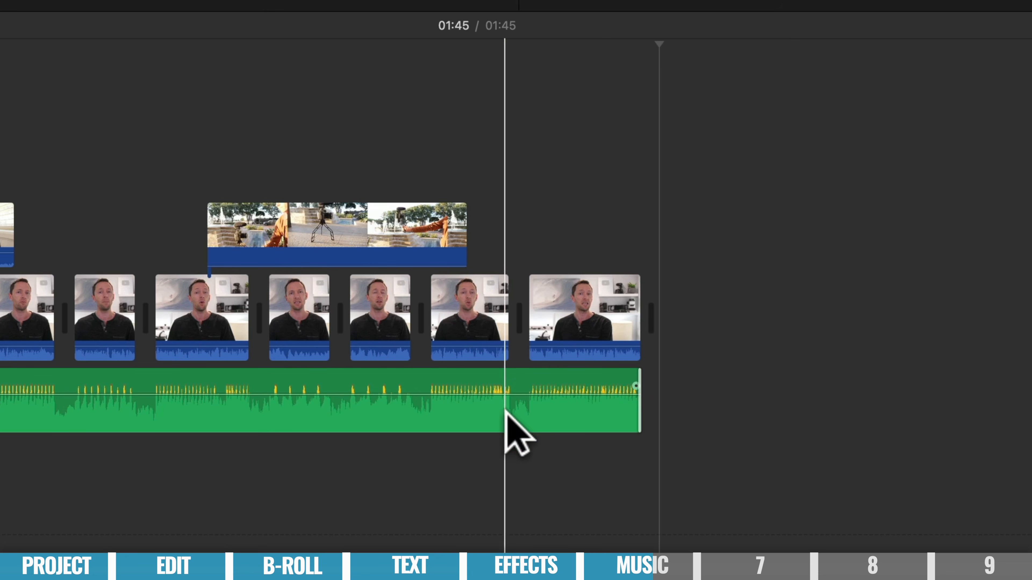
Step: Lower the background music track's volume all the way down
click(521, 393)
drag(521, 392, 519, 406)
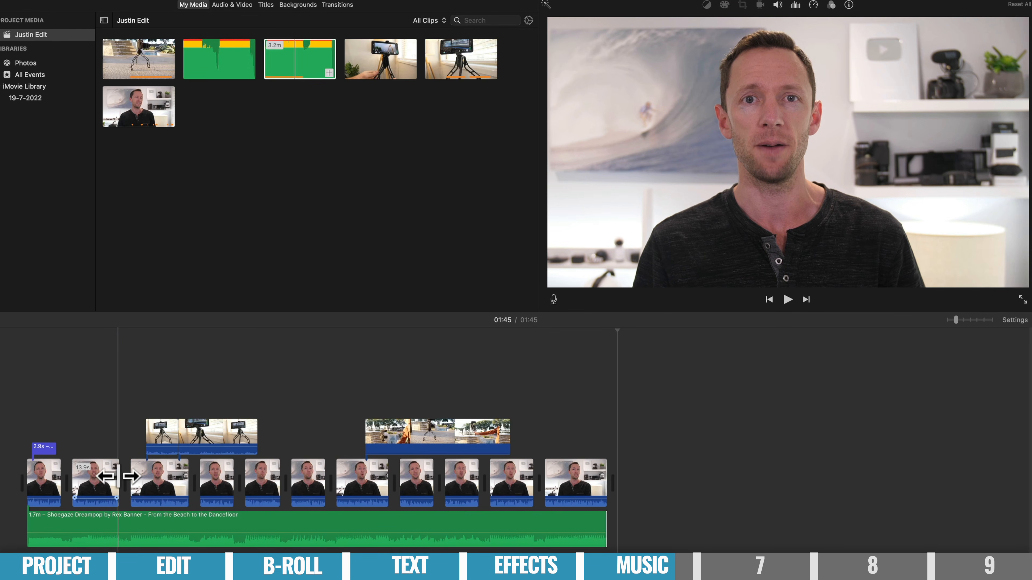
drag(119, 476, 115, 476)
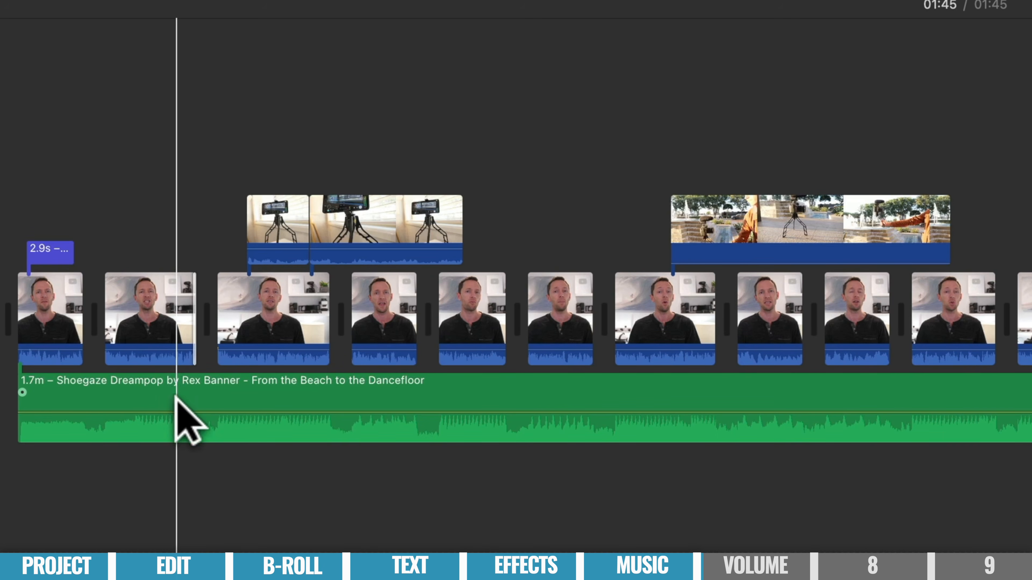
drag(176, 413, 164, 446)
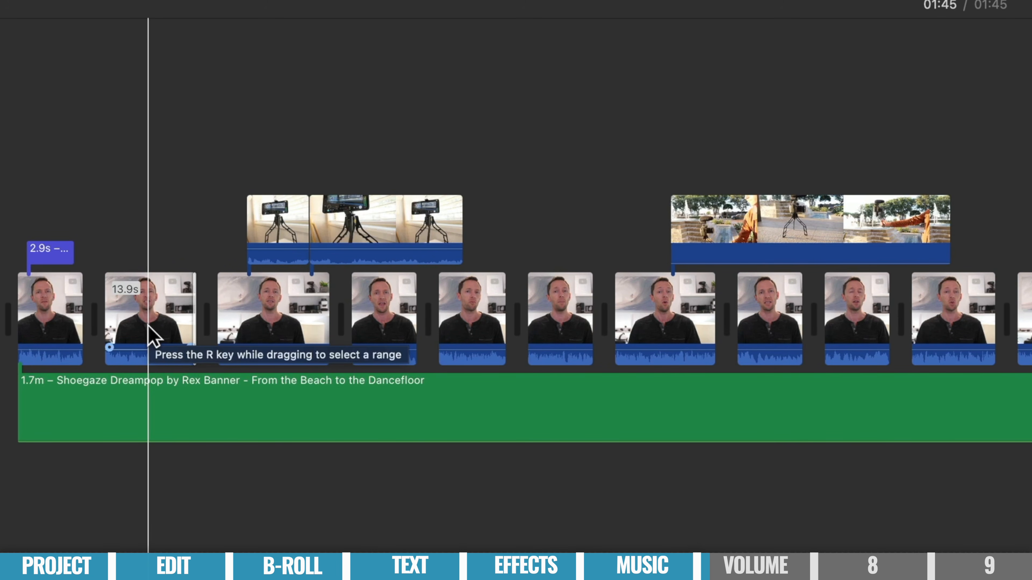
Step: Play the project from the beginning, and try raising the second-to-last talking-head clip's volume into peaking before bringing it back down
click(10, 208)
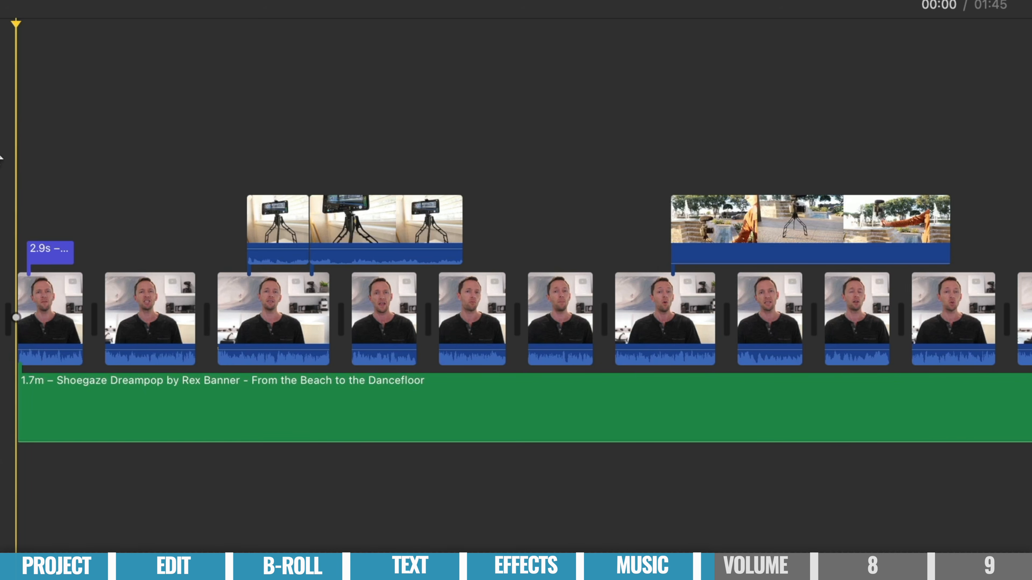
key(space)
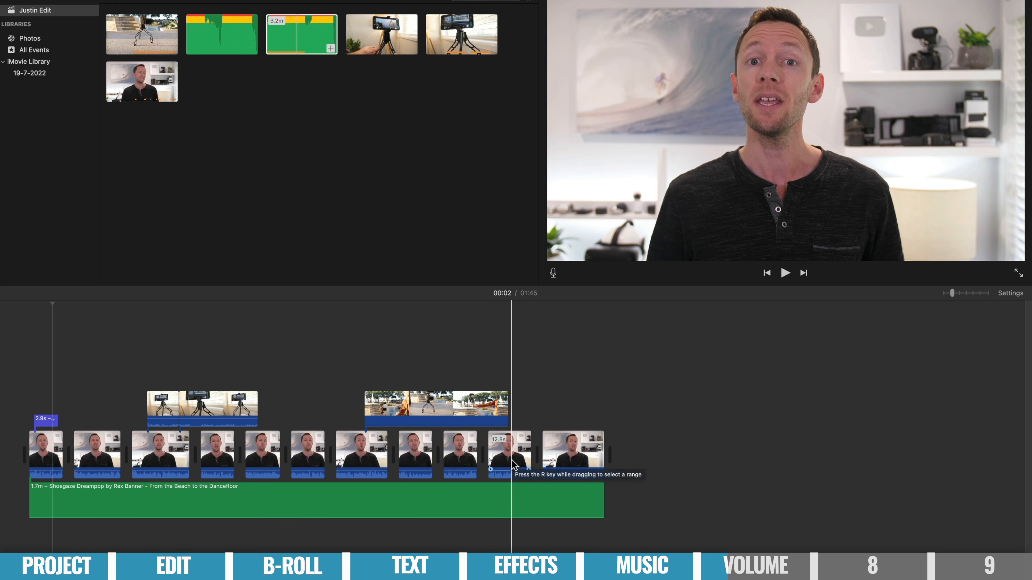
key(super+equal)
key(super+equal)
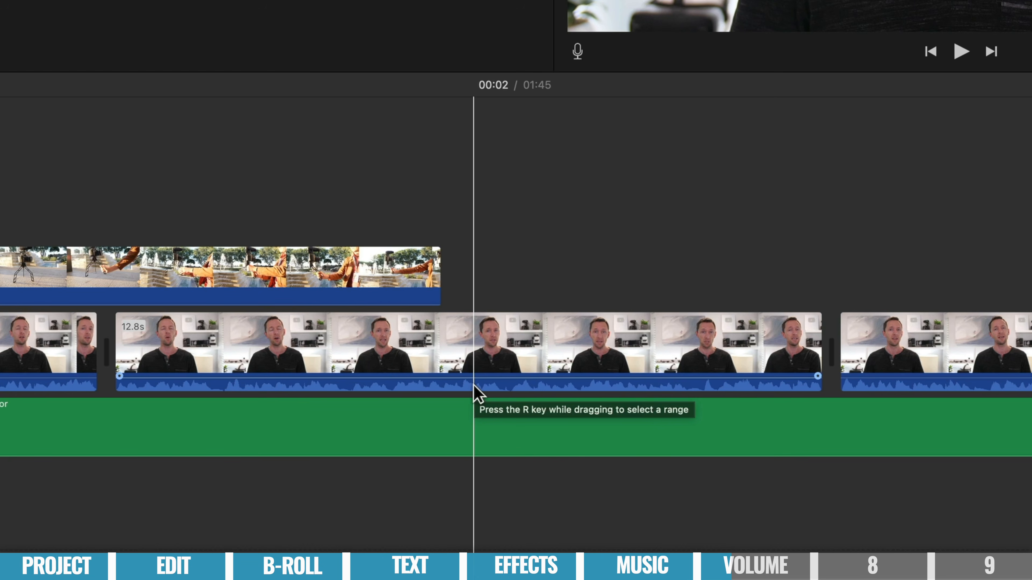
drag(486, 377, 489, 374)
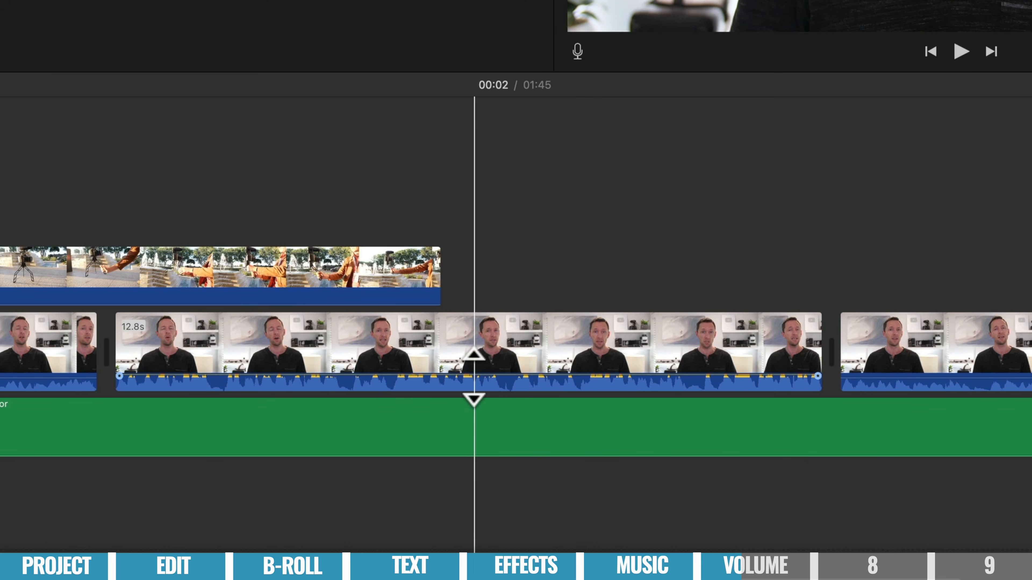
drag(474, 375, 473, 377)
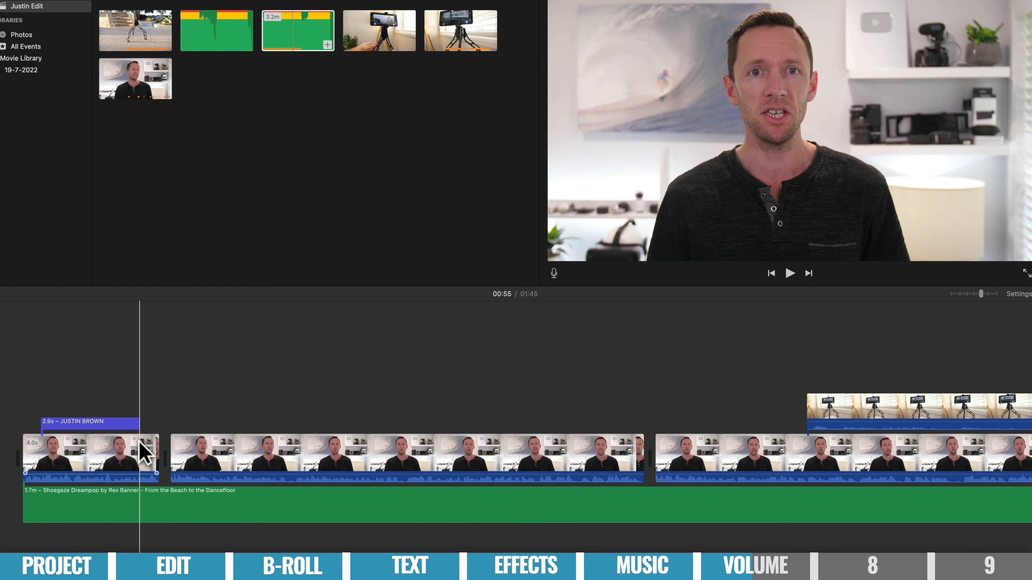
Step: Raise the first talking-head clip's volume slightly and copy the clip
click(125, 452)
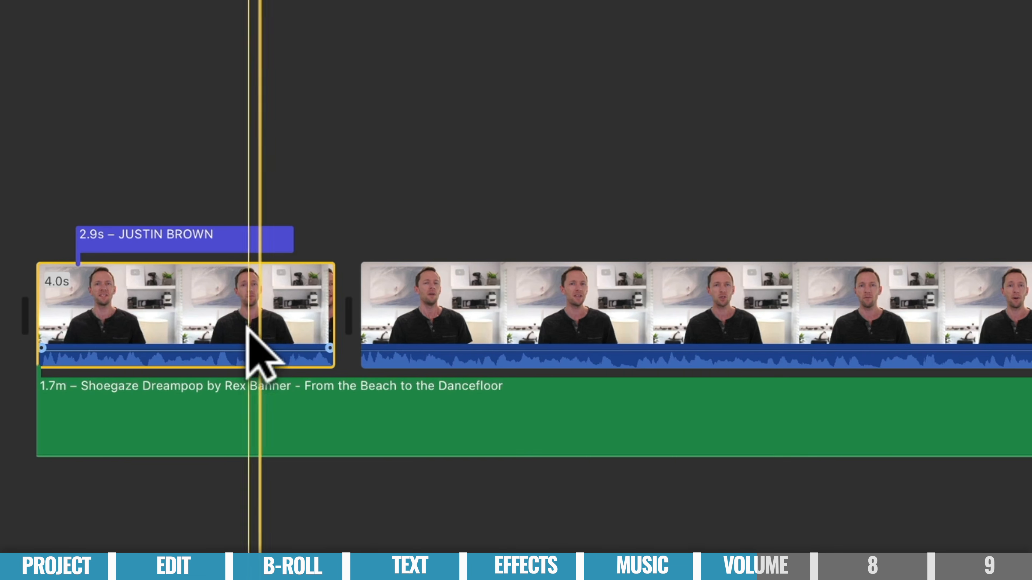
click(231, 350)
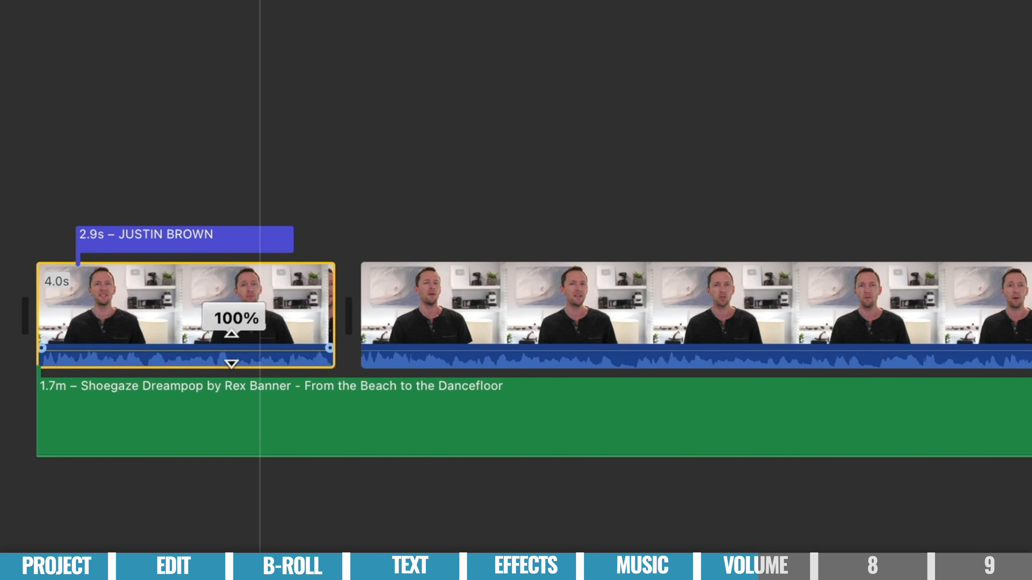
drag(231, 350, 233, 349)
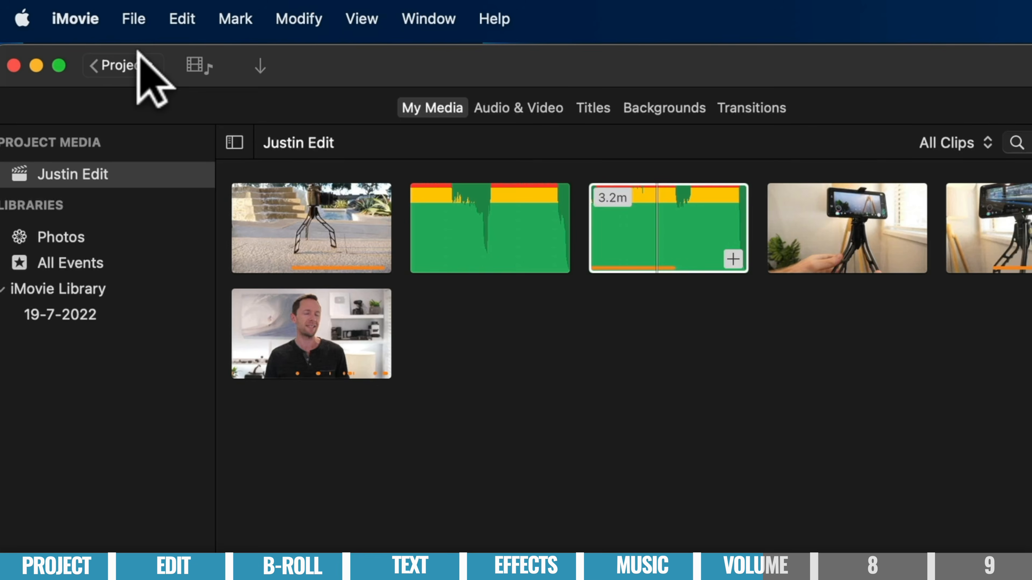
click(182, 18)
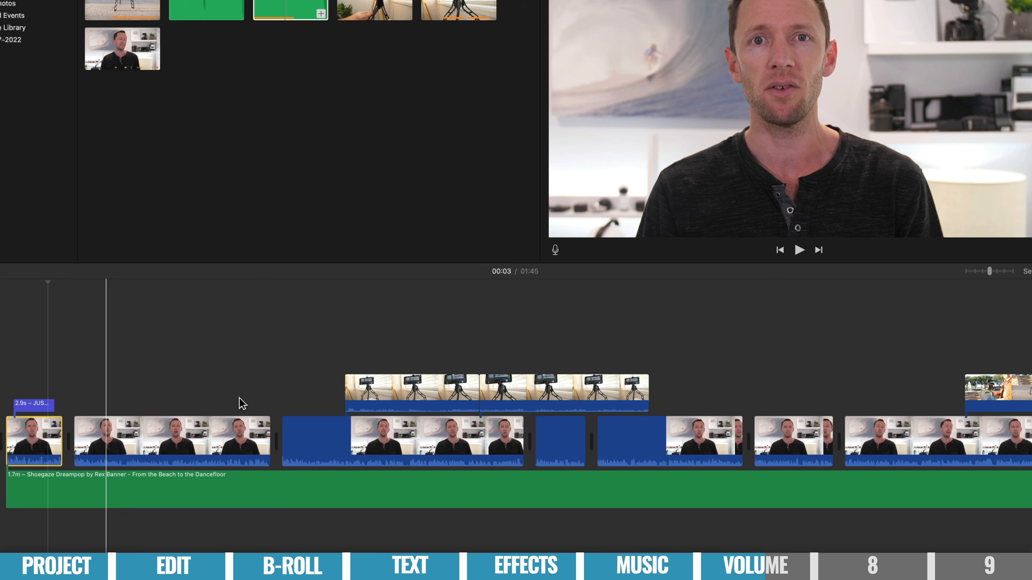
Step: Select all the remaining talking-head clips on the main track and paste only the copied volume adjustment onto them
key(super+minus)
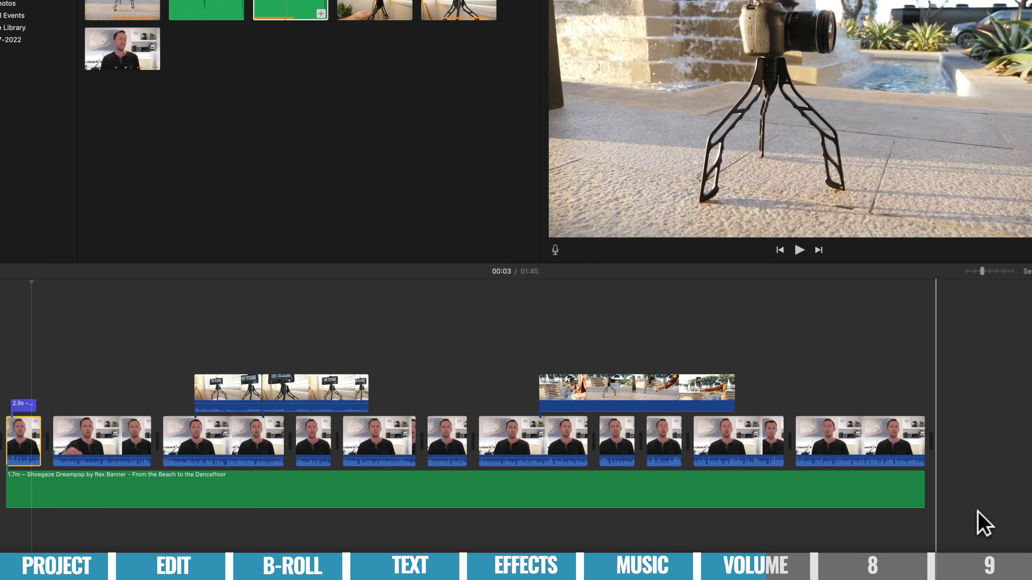
drag(1013, 449, 441, 436)
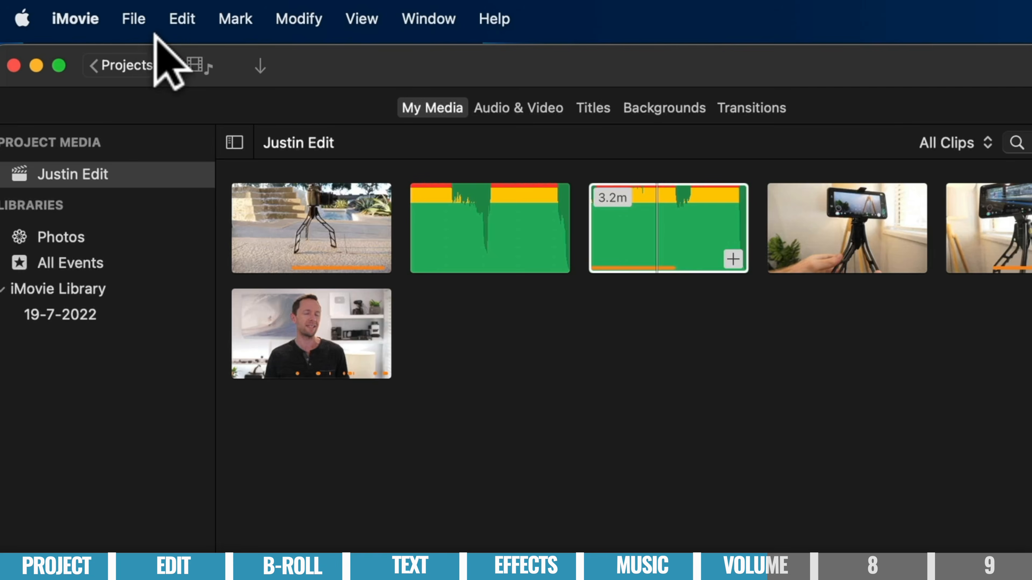
click(182, 19)
mouse_move(249, 198)
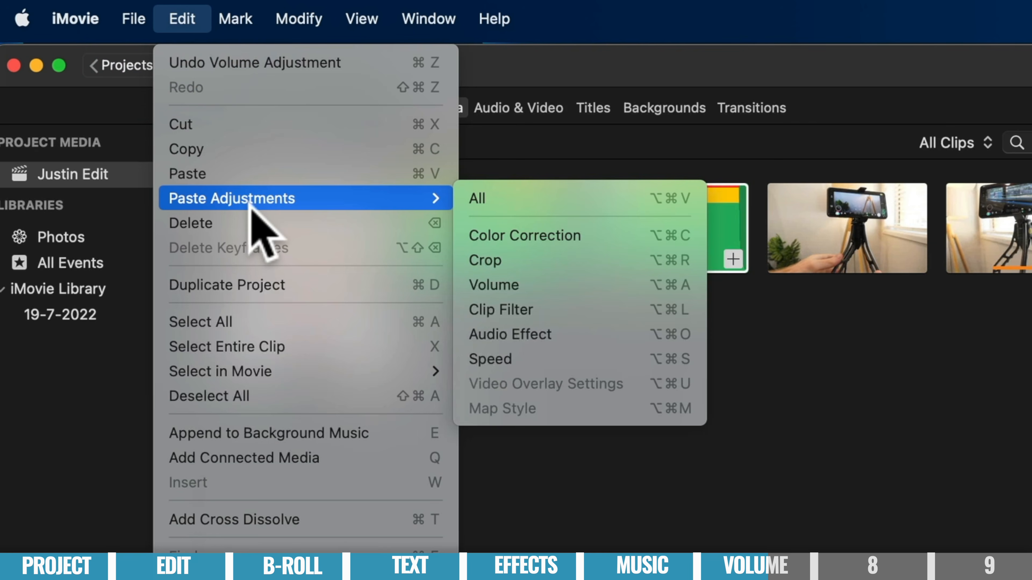
click(555, 286)
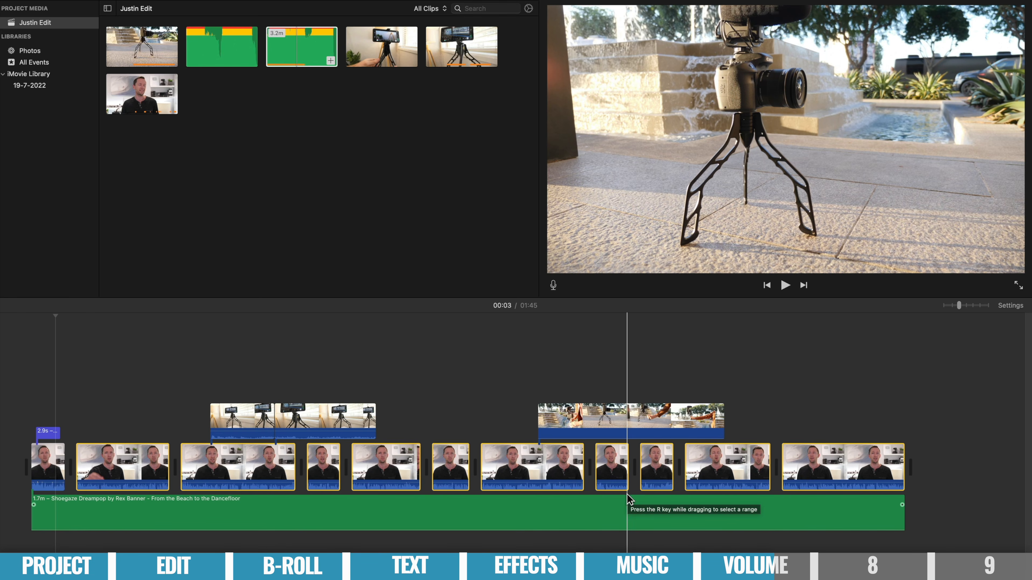
Step: Raise the background music track's volume to a low audible level beneath the speech
drag(563, 530, 564, 524)
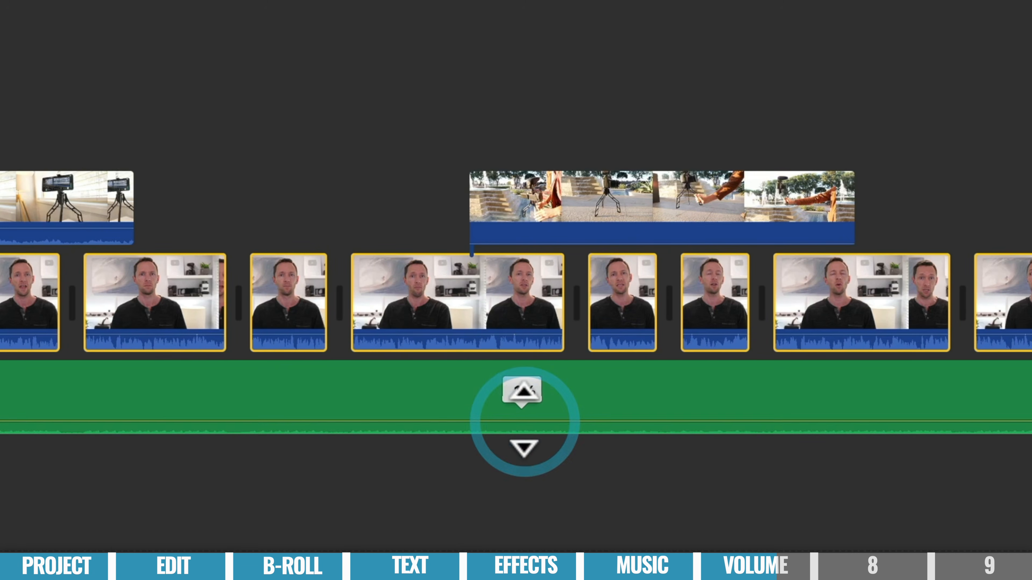
drag(524, 420, 528, 401)
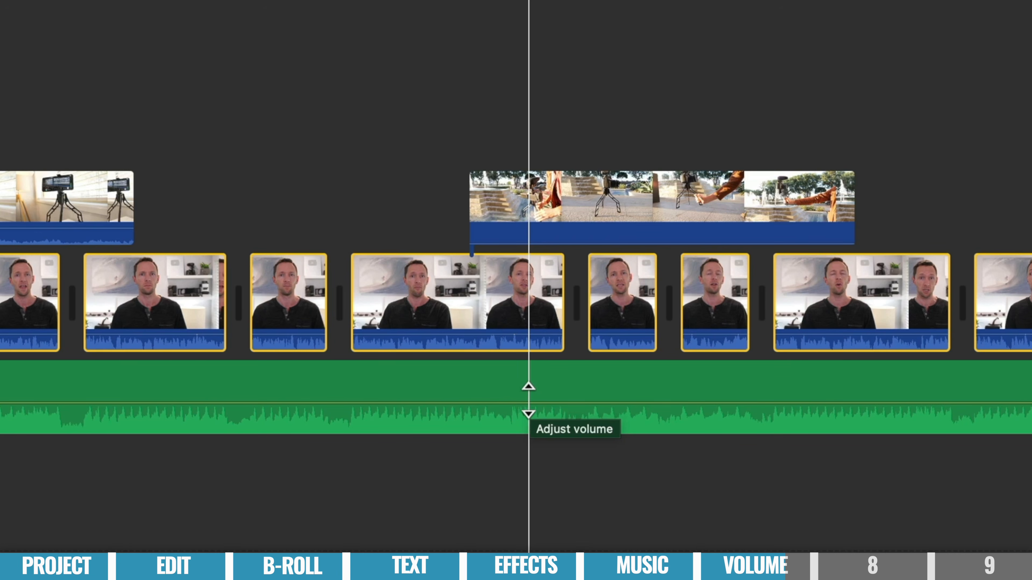
drag(528, 400, 528, 400)
Step: Add a short audio fade-in at the start of the background music track
scroll(528, 401, left, 10)
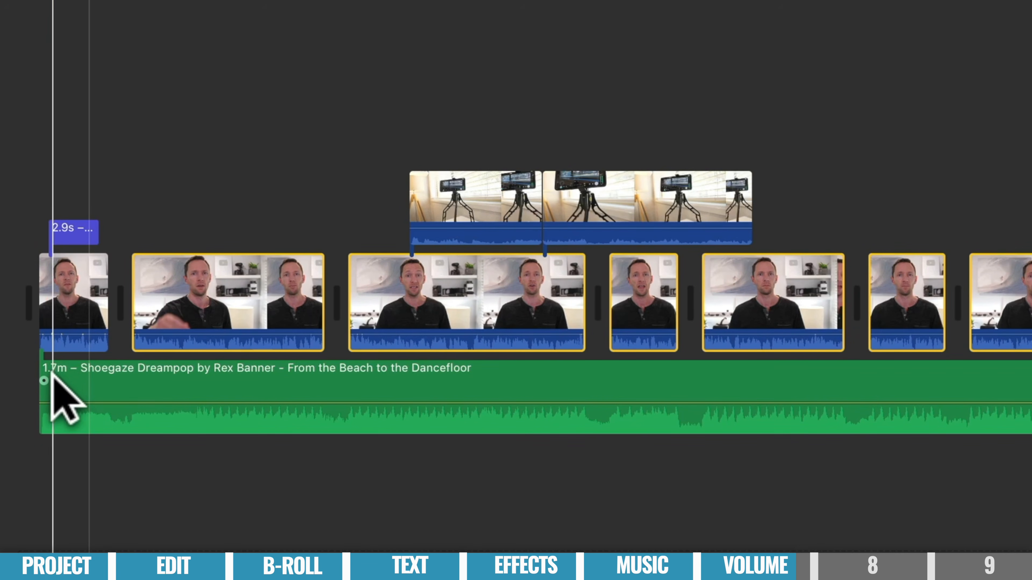
mouse_move(50, 381)
mouse_down()
mouse_move(101, 381)
mouse_move(42, 380)
mouse_move(44, 394)
mouse_up()
key(super+plus)
key(super+plus)
key(super+plus)
key(super+plus)
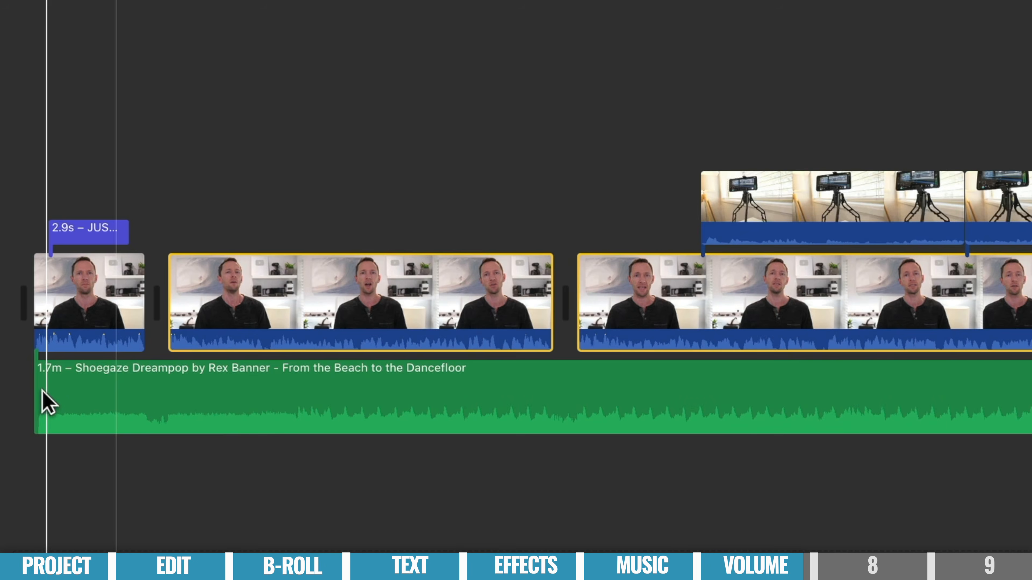
Step: Add a short audio fade-out at the end of the background music track
scroll(42, 390, left, 5)
scroll(41, 398, right, 1)
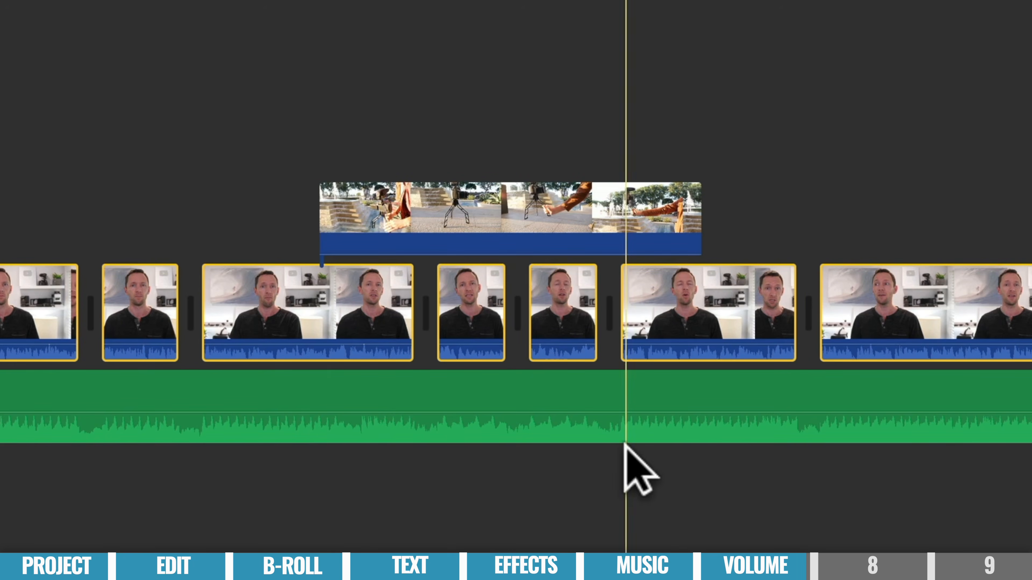
scroll(625, 449, right, 5)
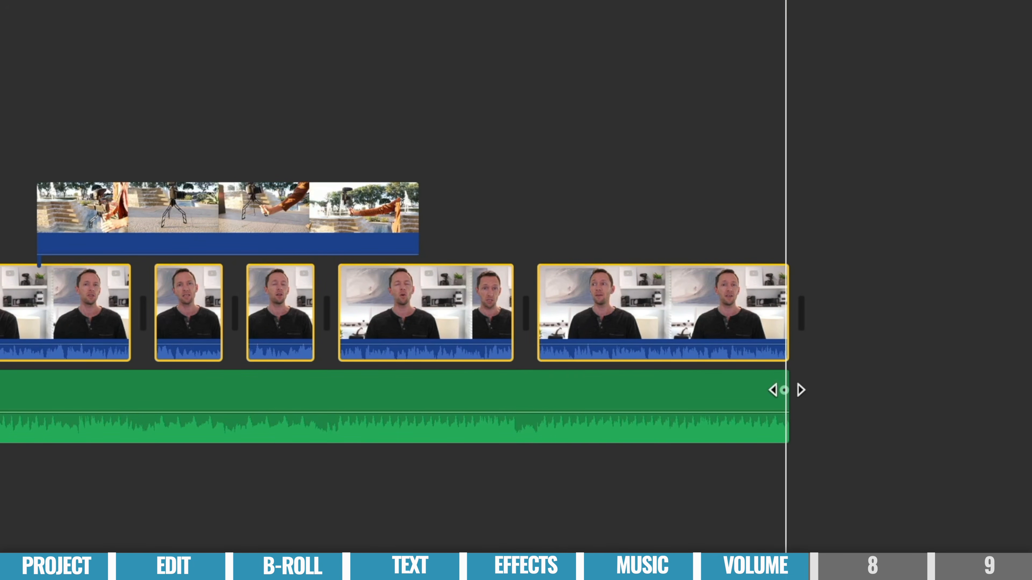
drag(785, 392, 781, 391)
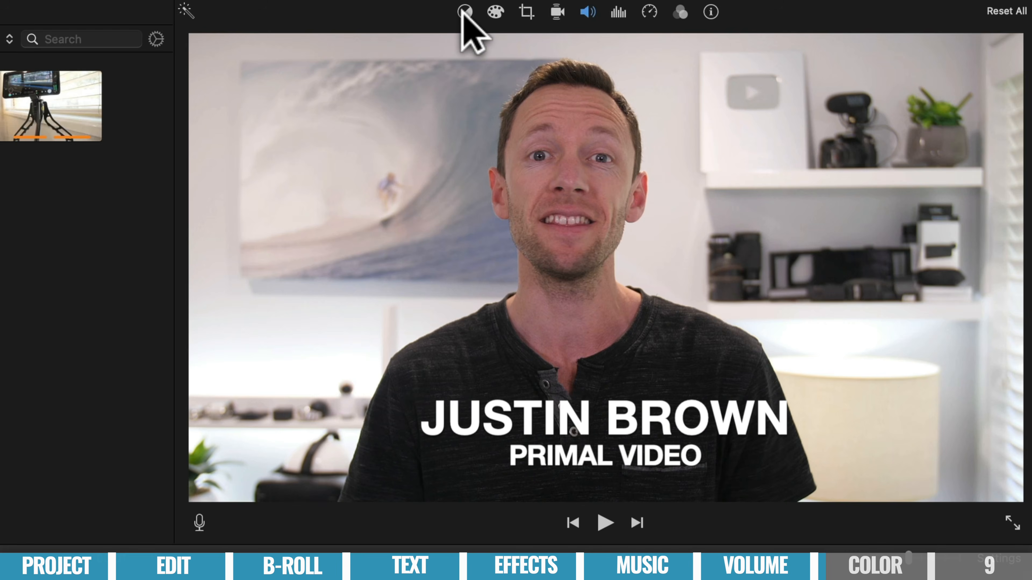
Step: Review the color balance options for the first clip and make its color temperature slightly cooler with Color Correction
click(706, 9)
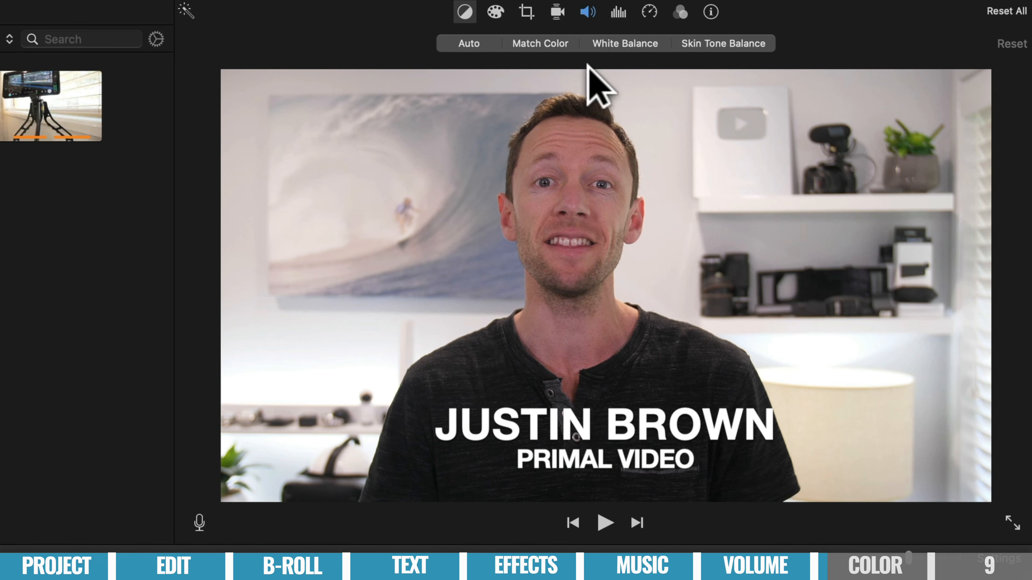
click(495, 12)
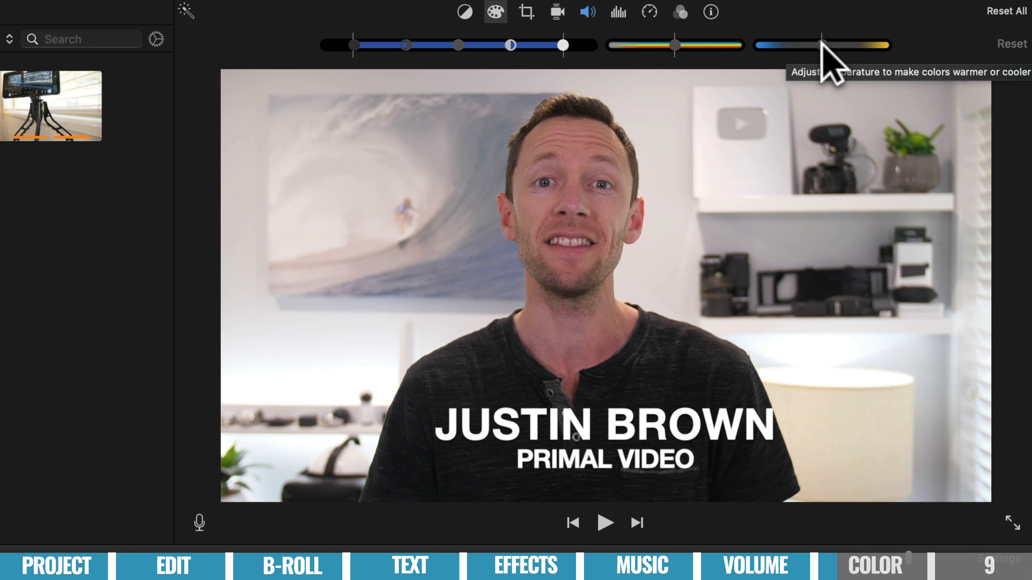
mouse_move(820, 41)
mouse_down()
mouse_move(796, 41)
mouse_move(830, 40)
mouse_move(817, 44)
mouse_up()
click(832, 44)
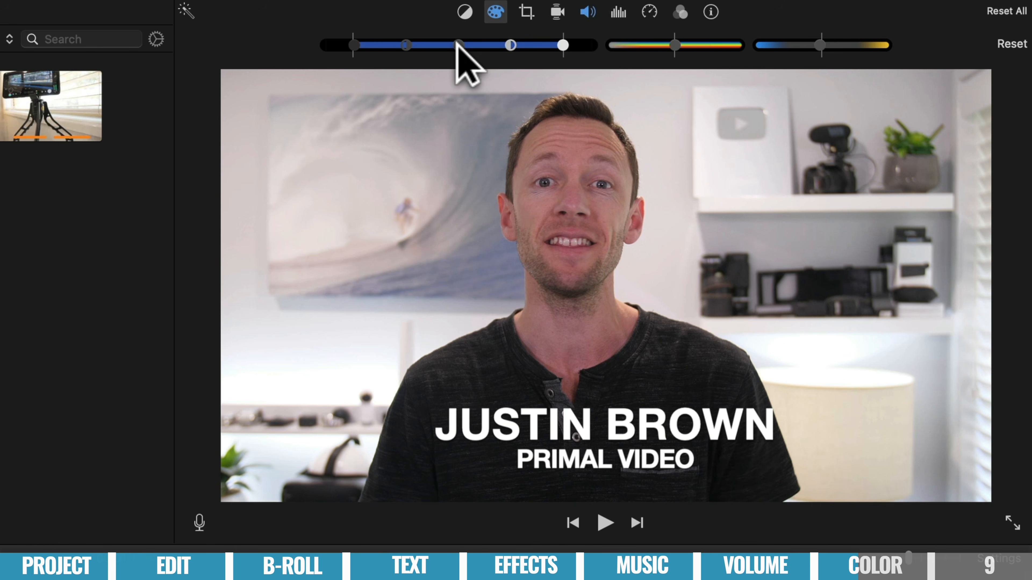
Step: Fine-tune the first clip's tones by slightly darkening the shadows and brightening the midtones and highlights, and boost its saturation a little
mouse_move(457, 46)
mouse_down()
mouse_move(447, 46)
mouse_move(472, 45)
mouse_move(460, 46)
mouse_up()
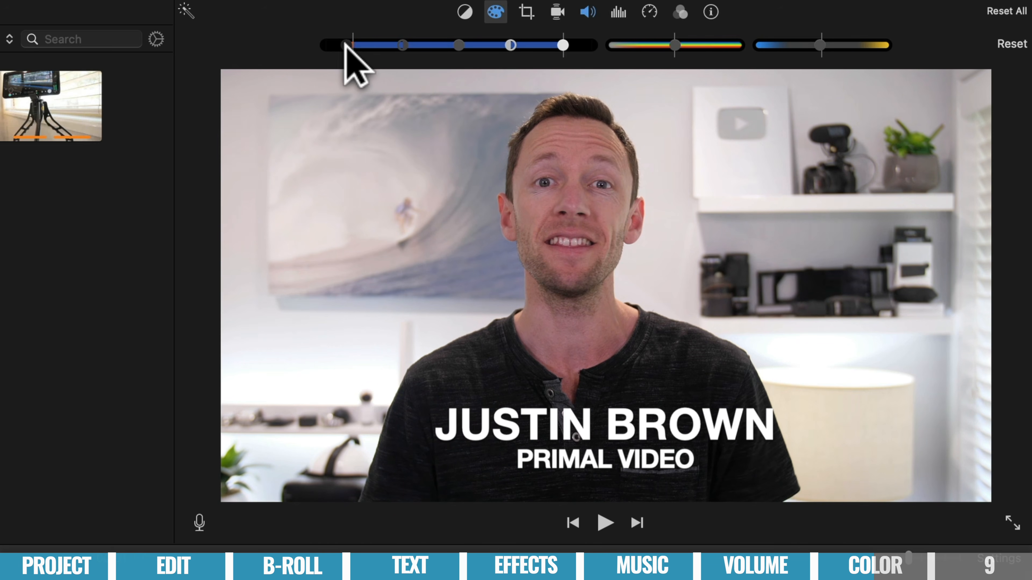
drag(352, 45, 348, 45)
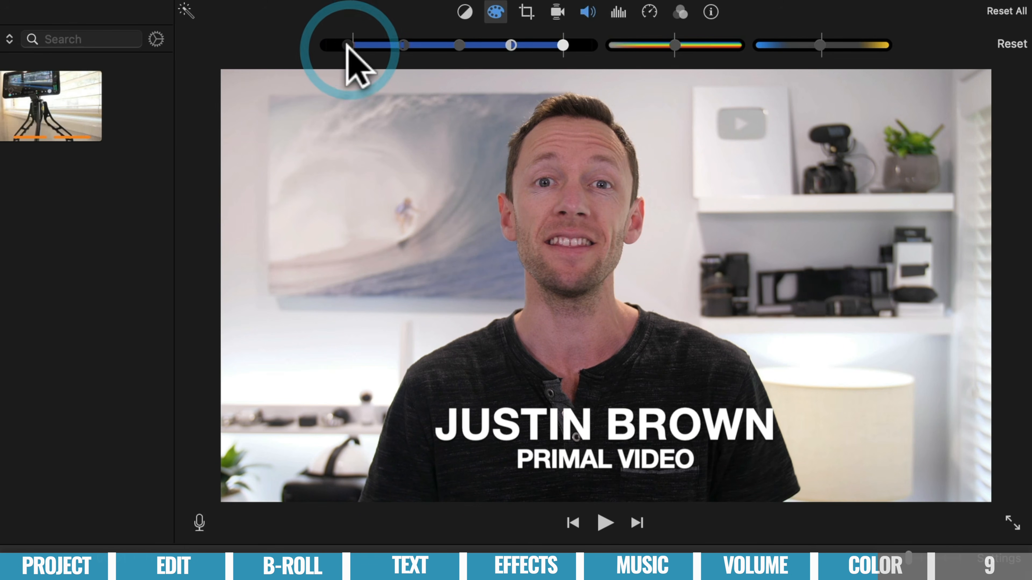
click(563, 44)
drag(563, 44, 566, 46)
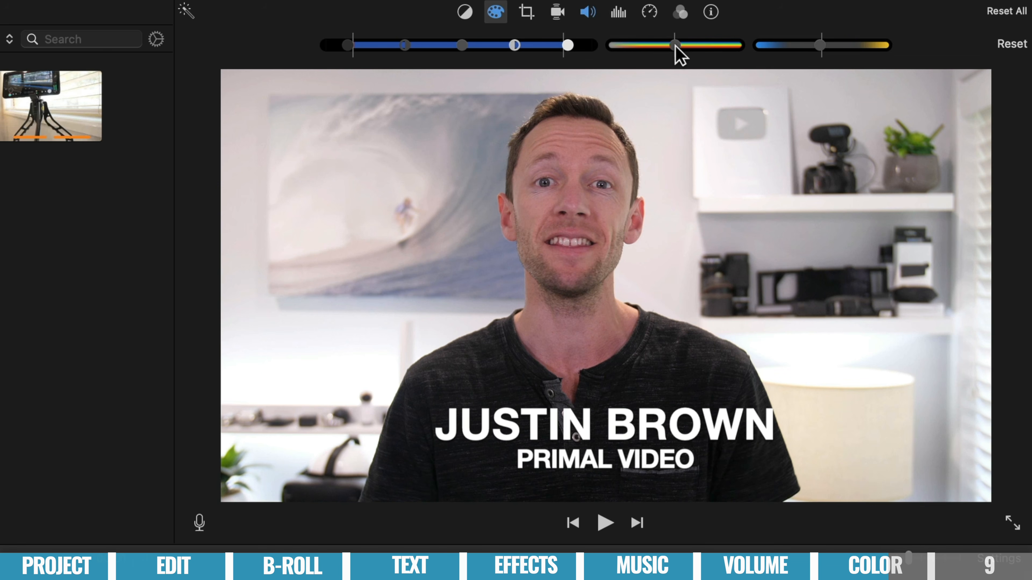
mouse_move(674, 45)
mouse_down()
mouse_move(618, 46)
mouse_move(747, 36)
mouse_move(675, 41)
mouse_move(678, 49)
mouse_up()
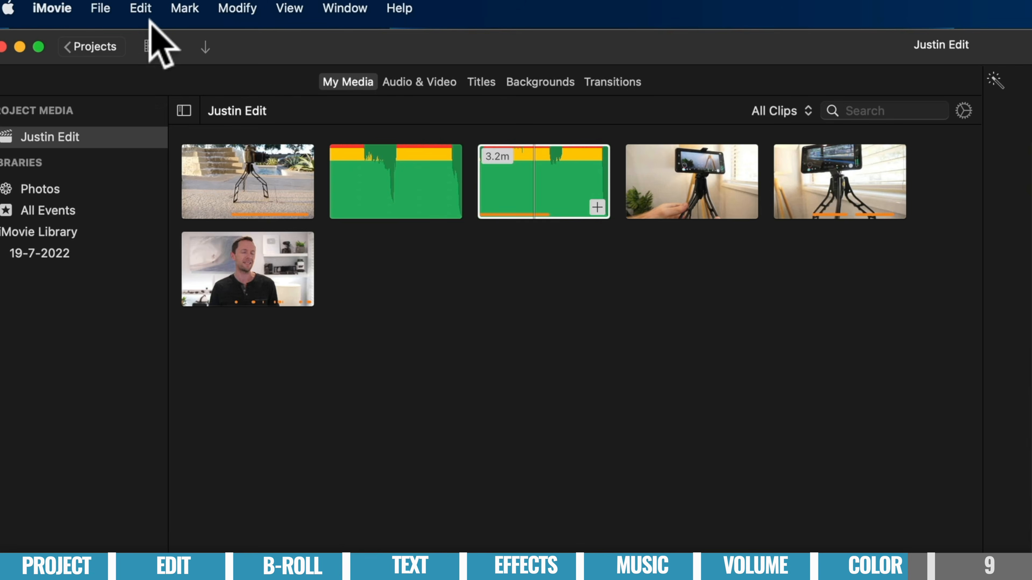
Step: Copy the color-corrected first clip and paste only its color correction onto the other talking-head clips
click(84, 5)
click(170, 118)
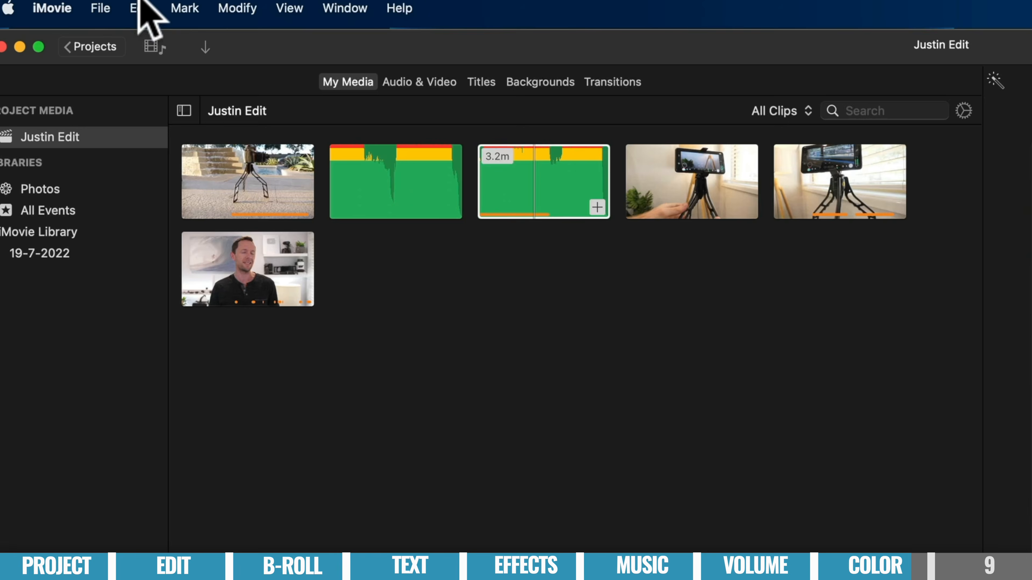
click(84, 5)
mouse_move(223, 158)
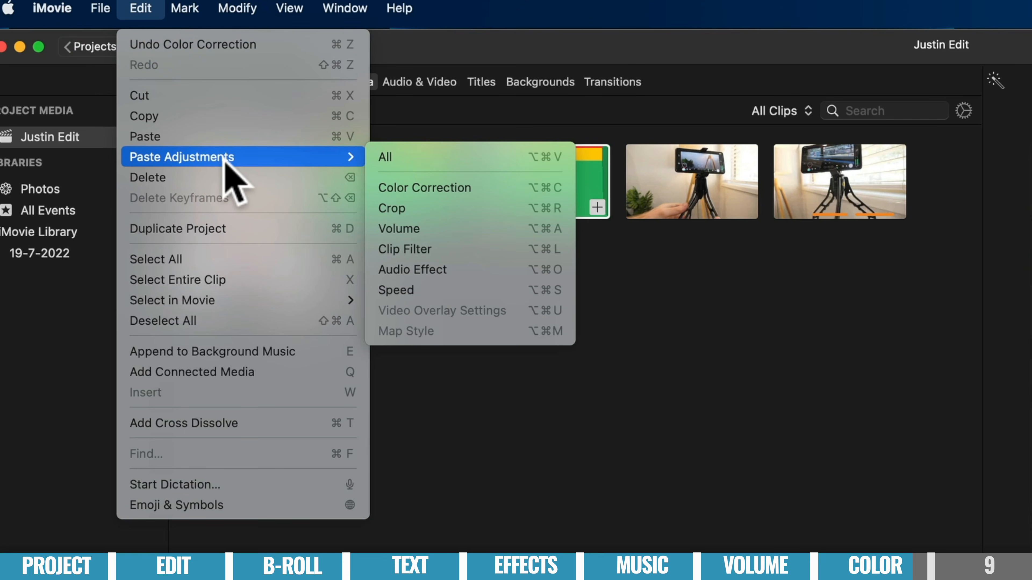
click(501, 189)
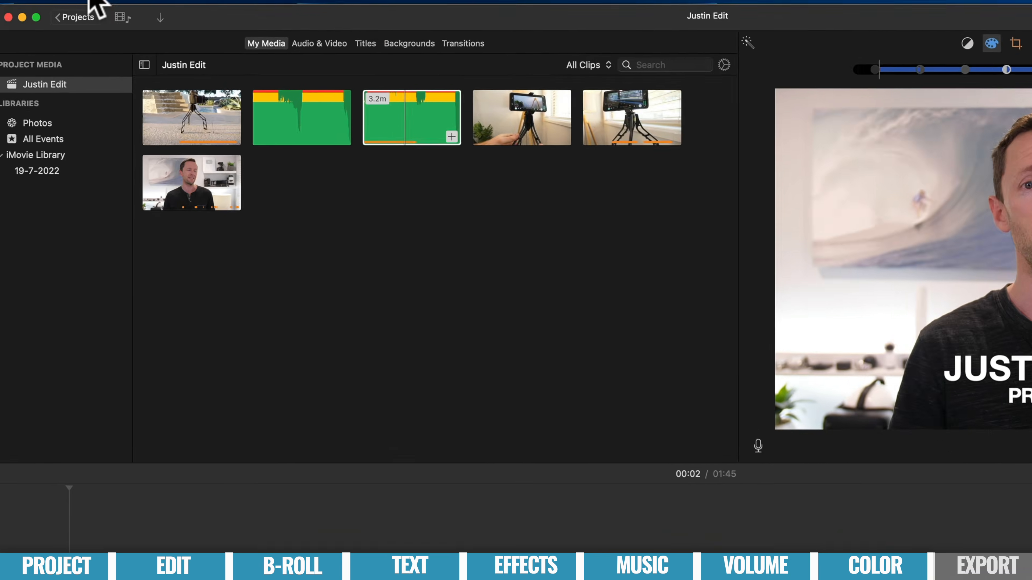
Step: Start exporting the finished movie as a file
click(108, 9)
mouse_move(158, 317)
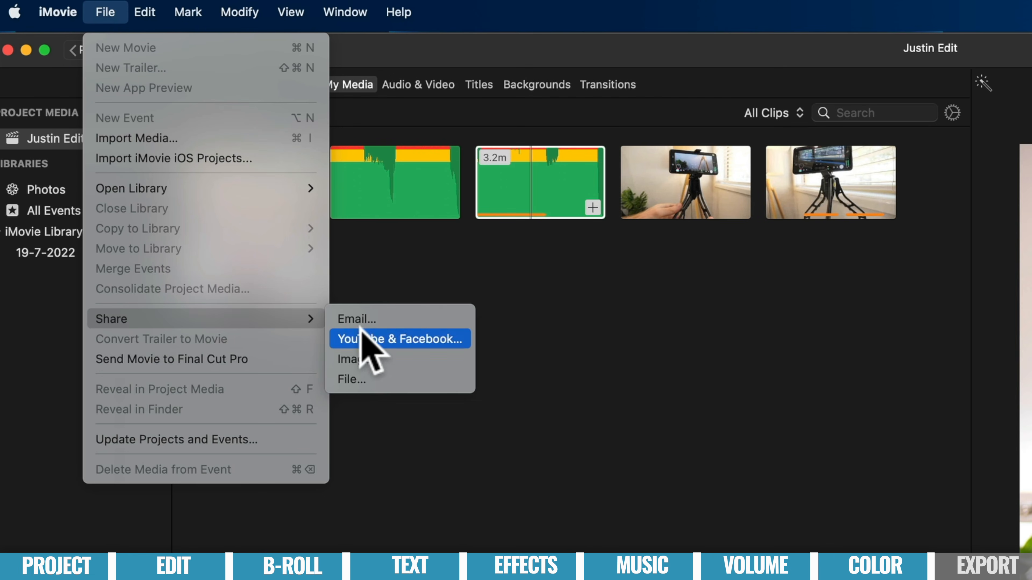
click(386, 383)
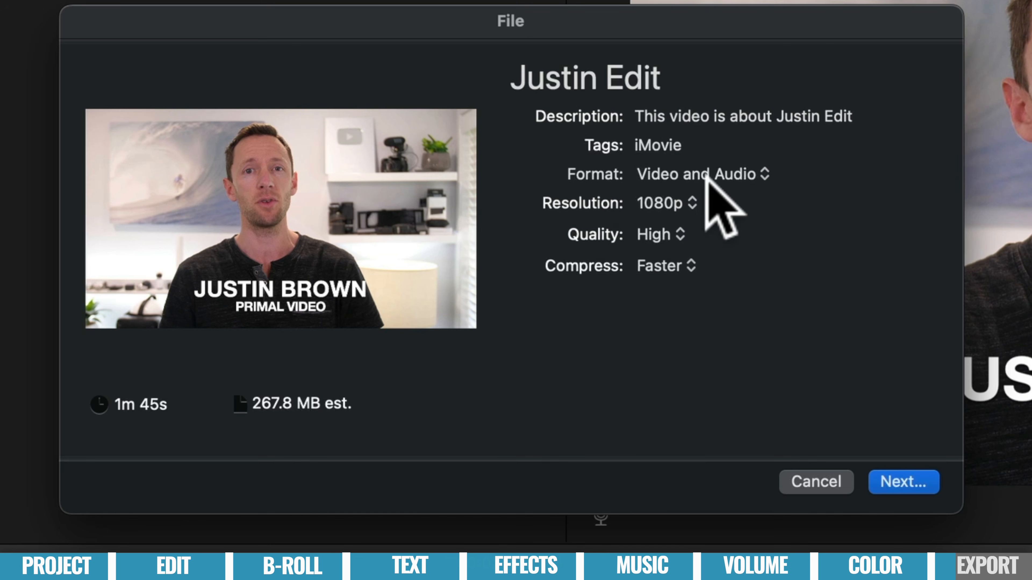
Step: Review the export resolution options and try a Custom quality with the bitrate raised to about 26.667 Mbps
click(694, 202)
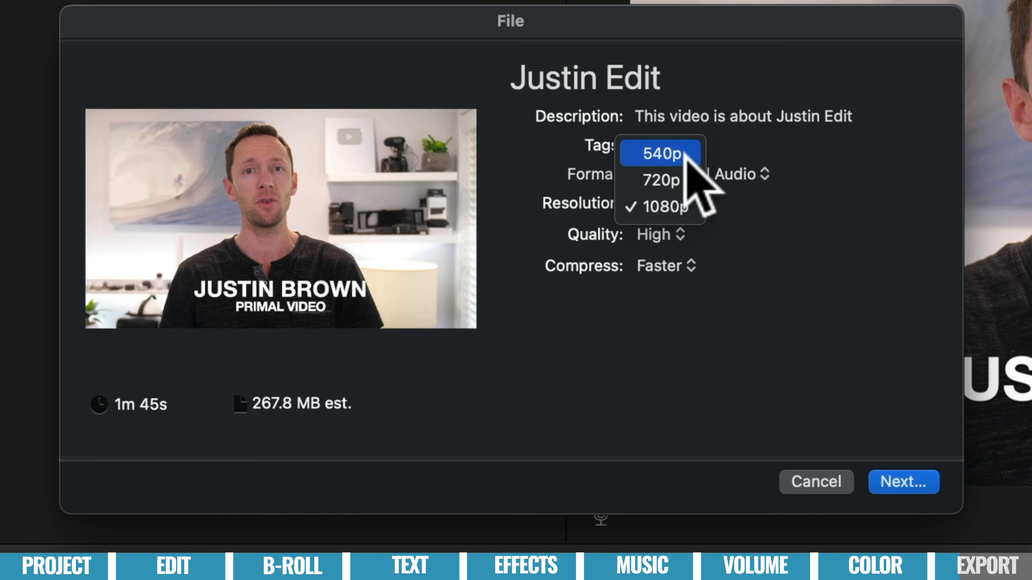
click(755, 213)
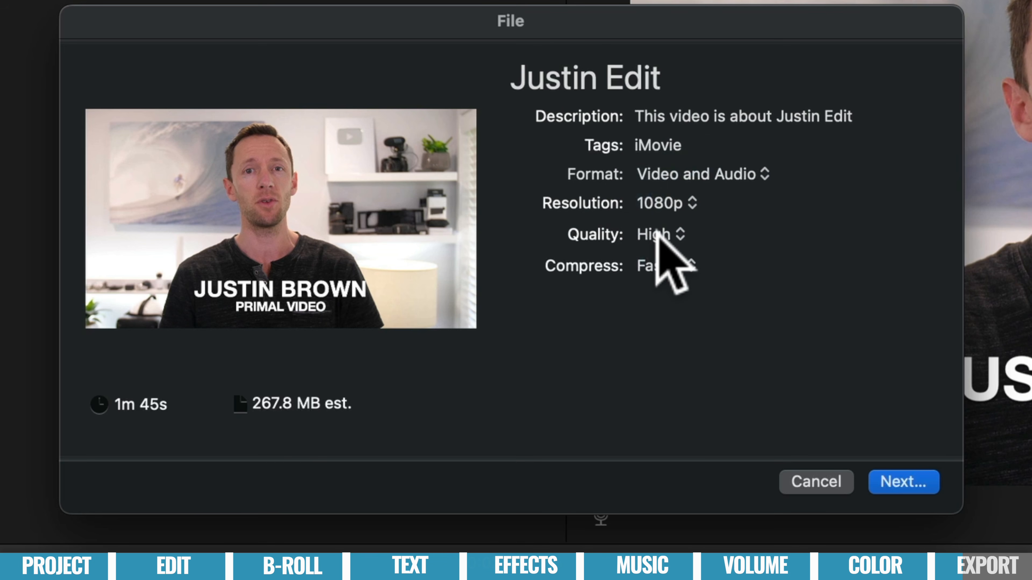
click(657, 236)
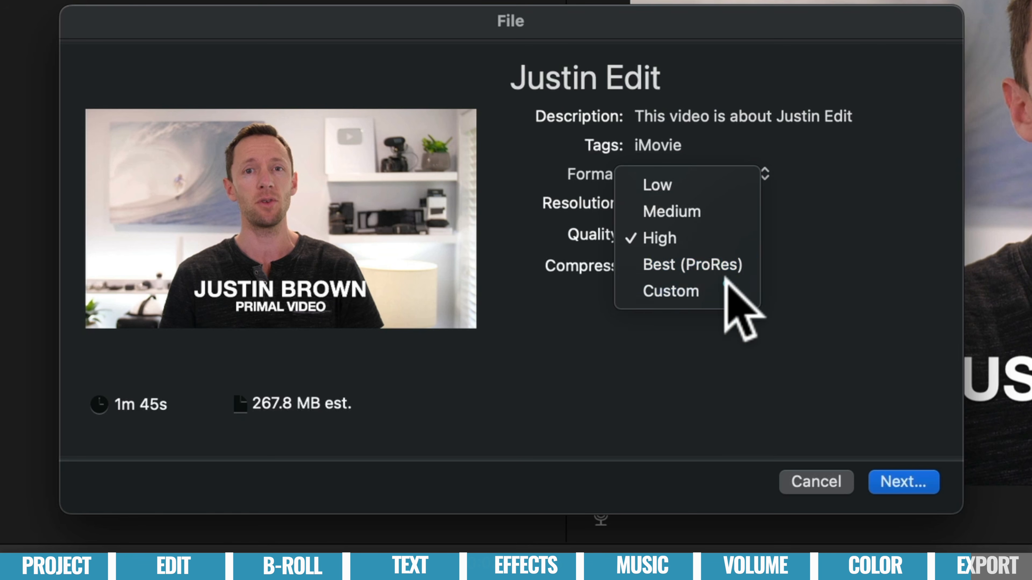
click(731, 290)
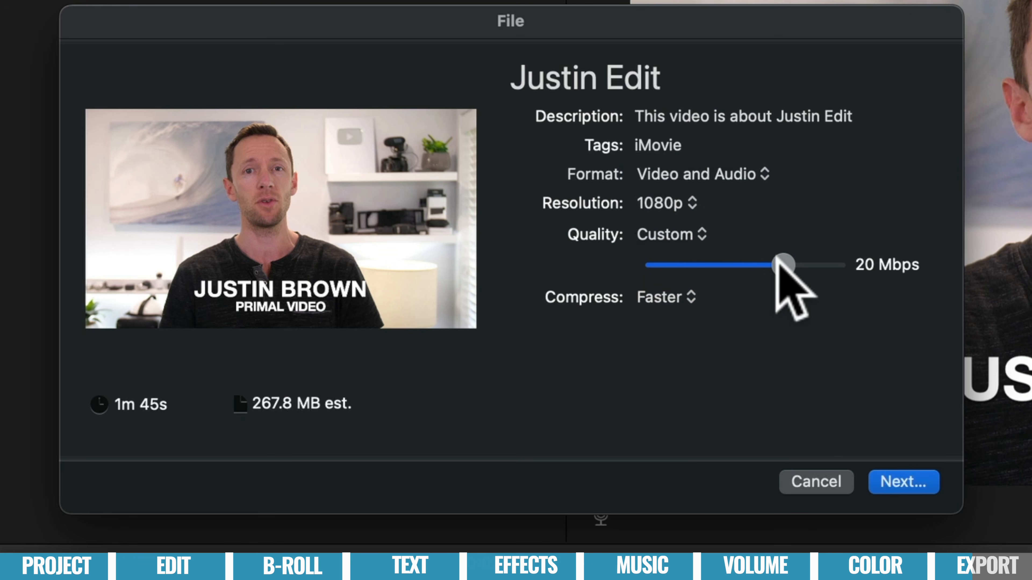
drag(776, 263, 873, 265)
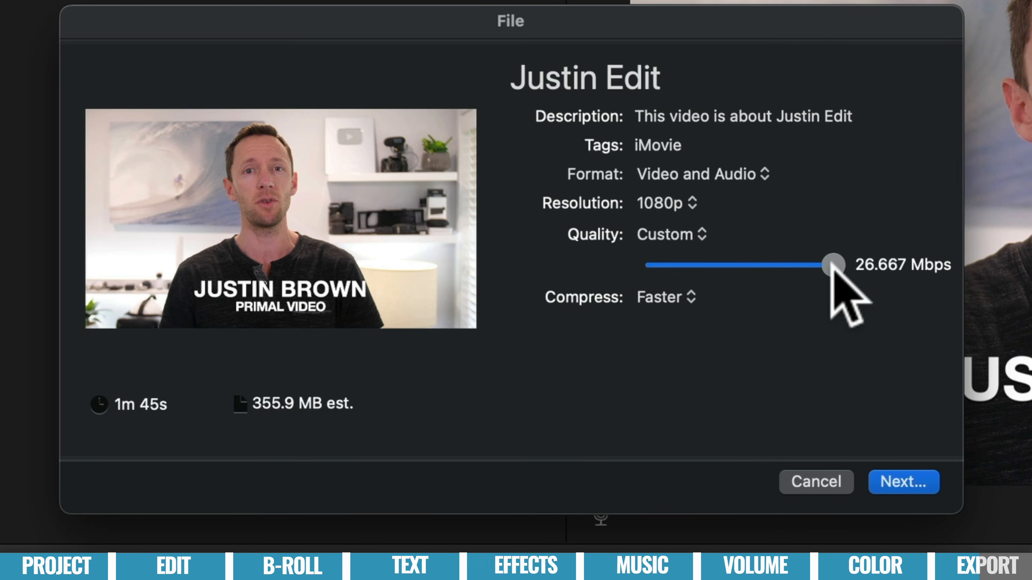
drag(834, 269, 852, 281)
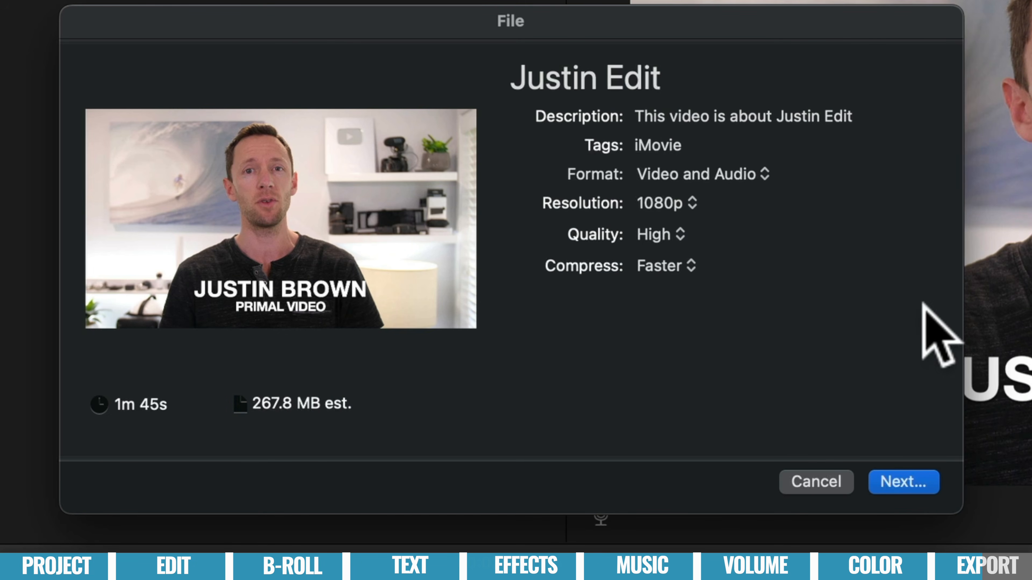
Step: Export the movie at 1080p with High quality and save the MP4 file to the Desktop
click(891, 476)
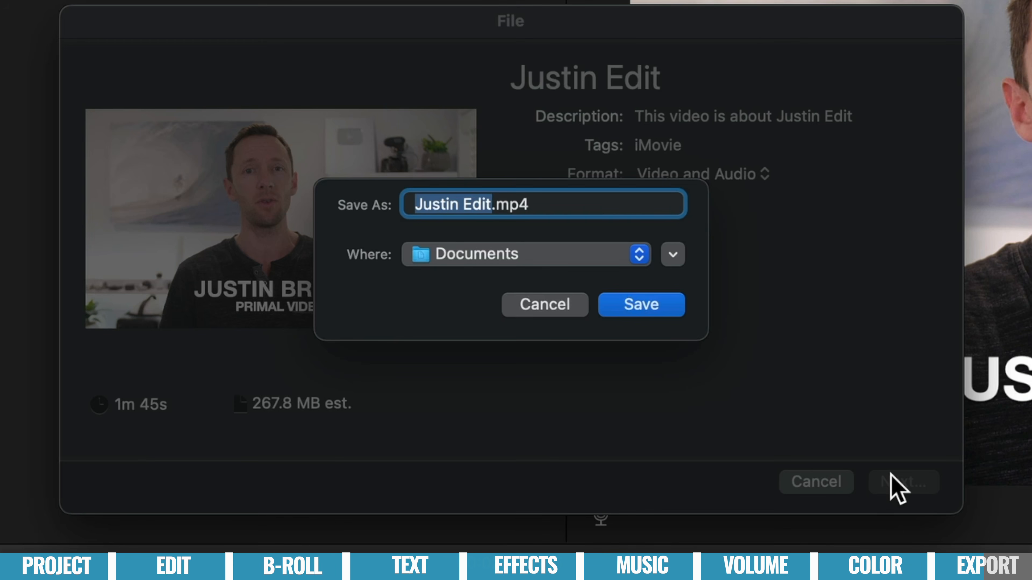
click(639, 256)
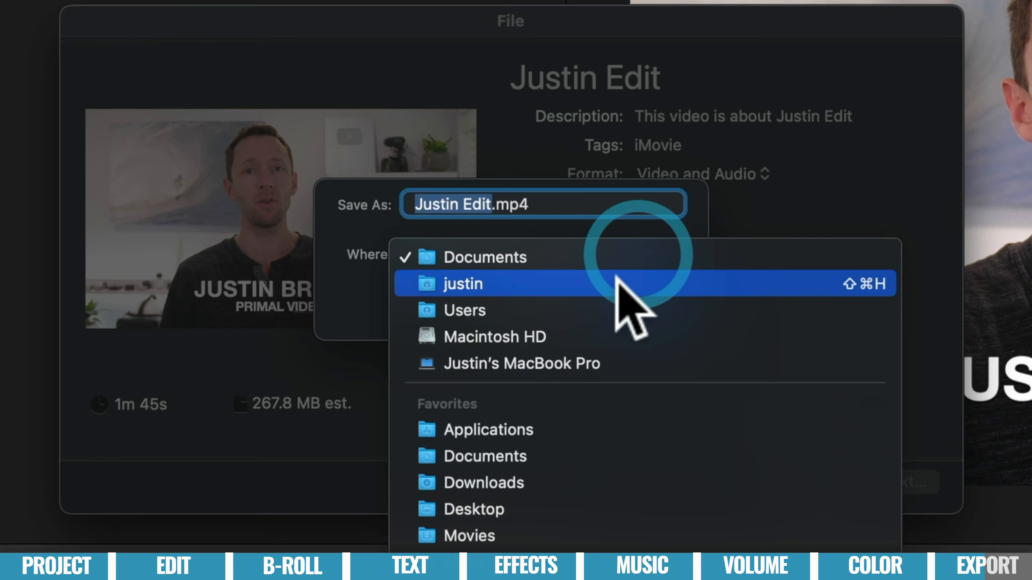
click(554, 508)
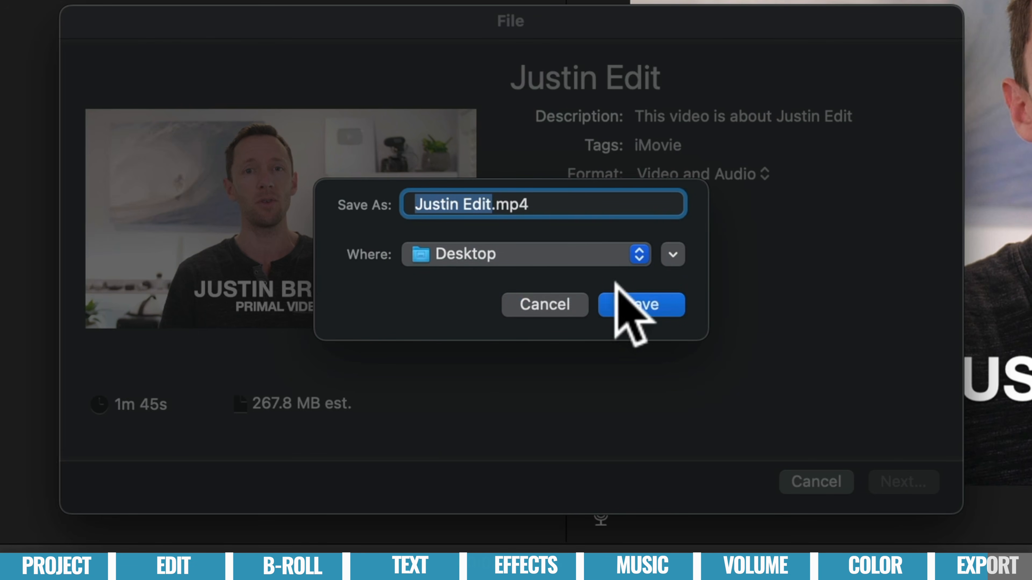
click(652, 304)
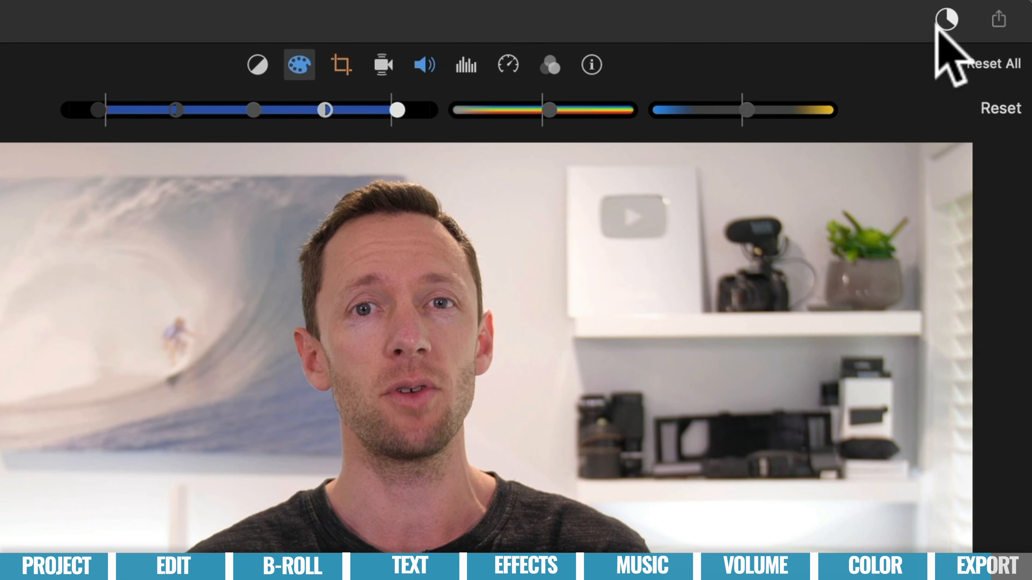
click(967, 15)
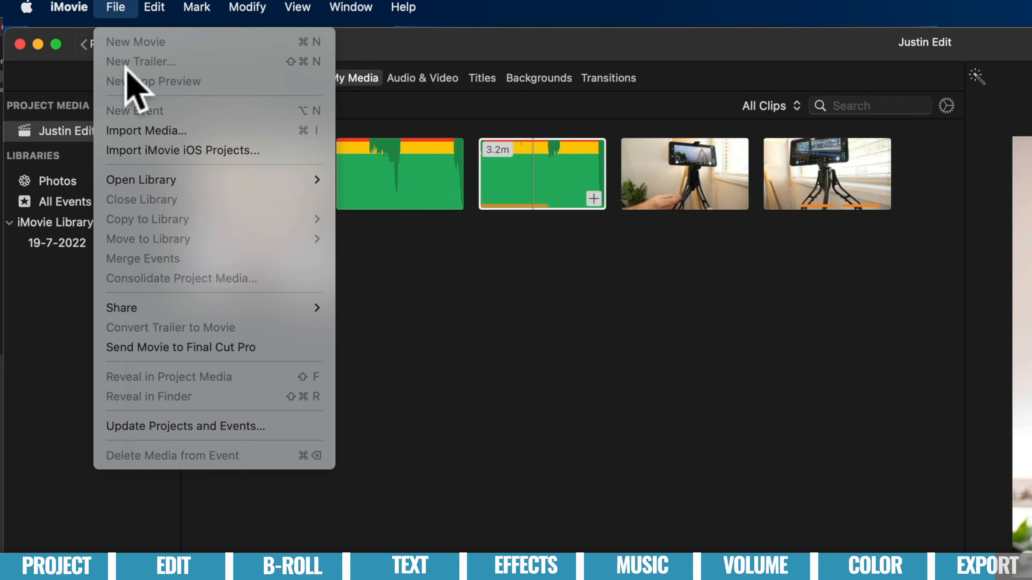
mouse_move(153, 308)
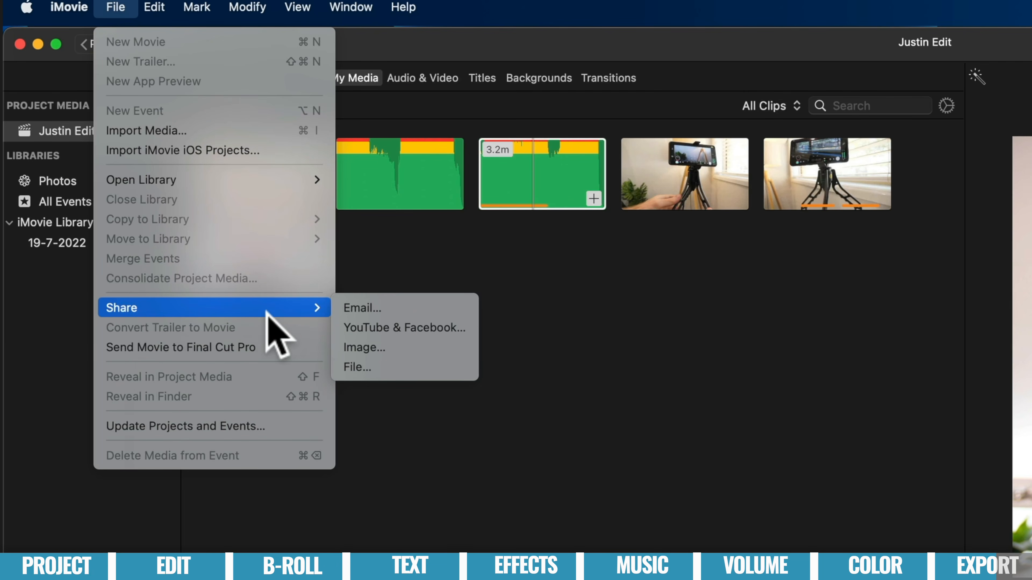
click(369, 363)
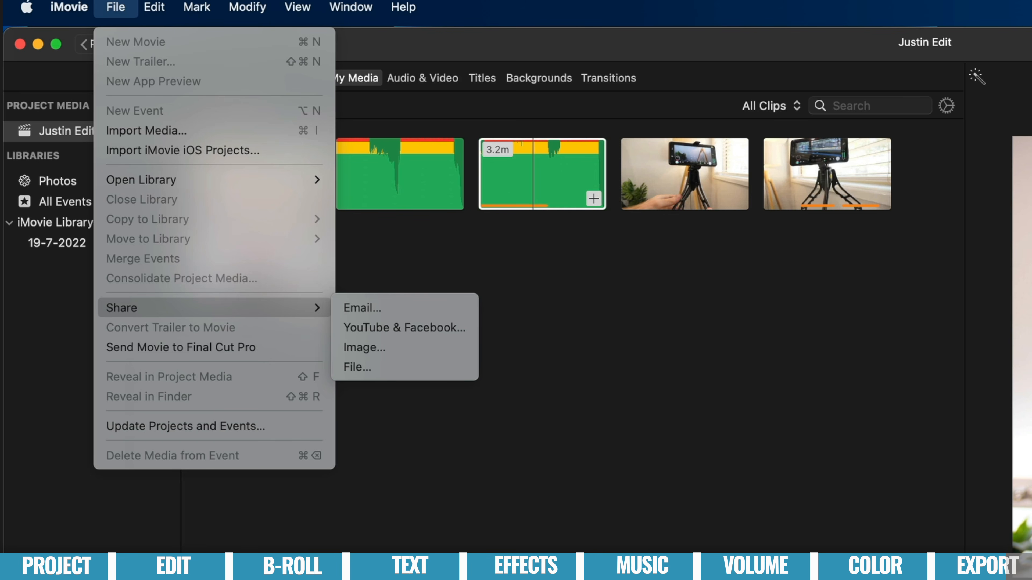